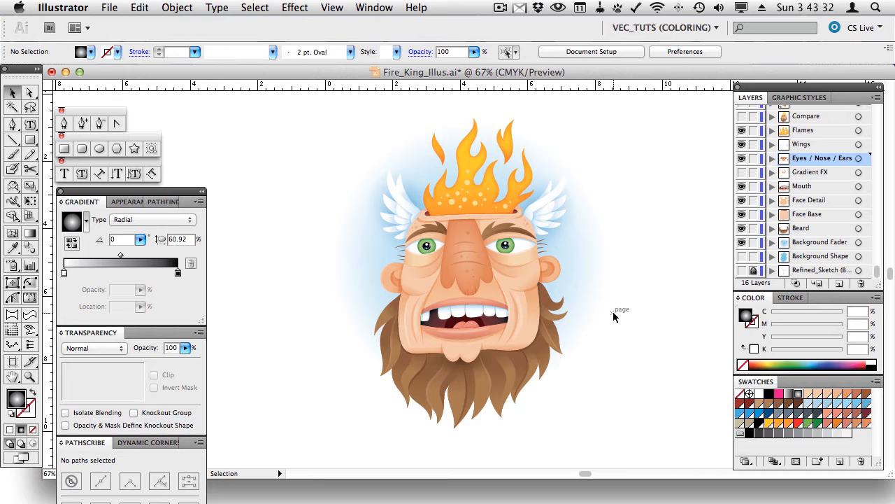
# Show the Gradient FX layer and compare the face with and without it, leaving the layer visible.
pyautogui.click(30, 377)
pyautogui.moveTo(370, 186); pyautogui.dragTo(617, 379)
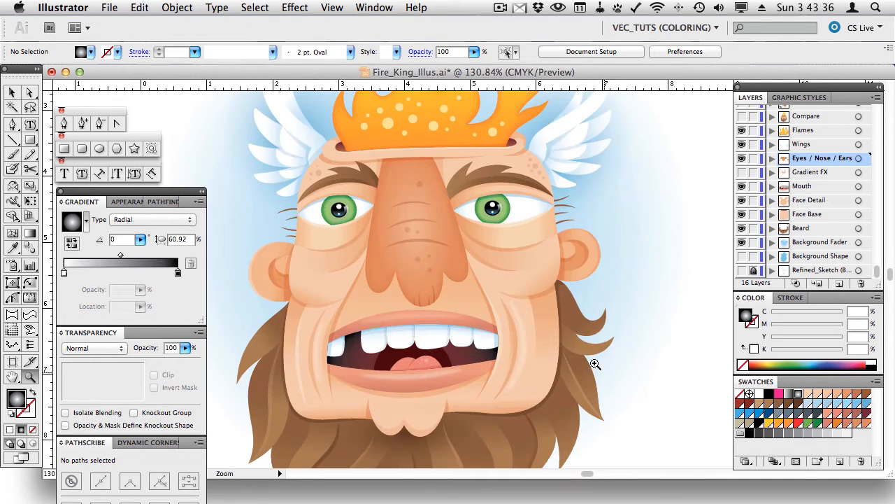
pyautogui.moveTo(523, 316); pyautogui.dragTo(574, 329)
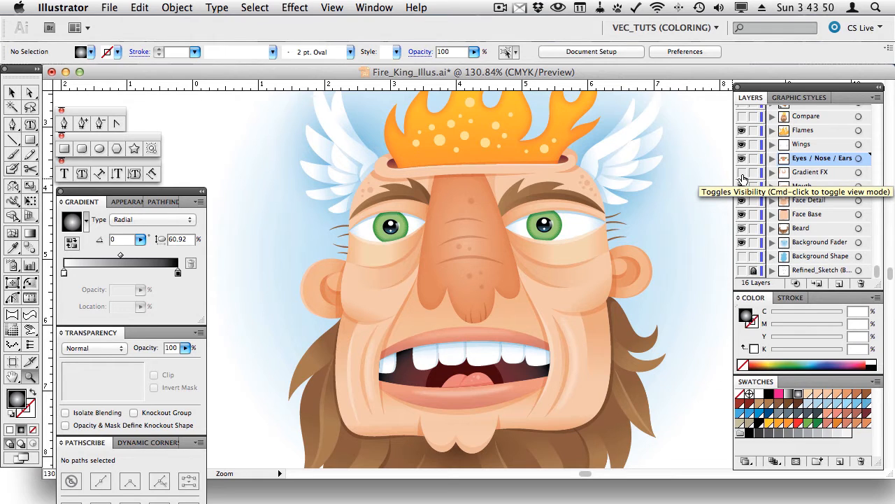
pyautogui.click(742, 173)
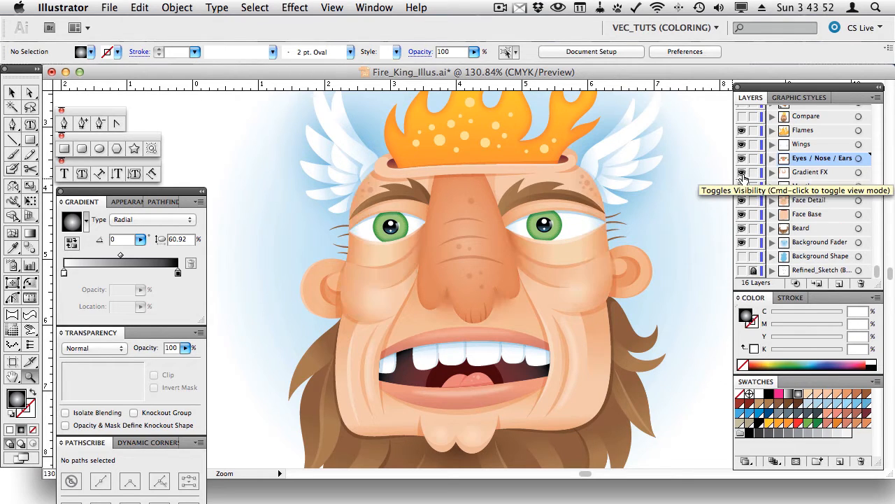
pyautogui.click(743, 178)
pyautogui.click(743, 178)
pyautogui.click(744, 179)
pyautogui.click(743, 178)
pyautogui.click(743, 179)
pyautogui.click(743, 178)
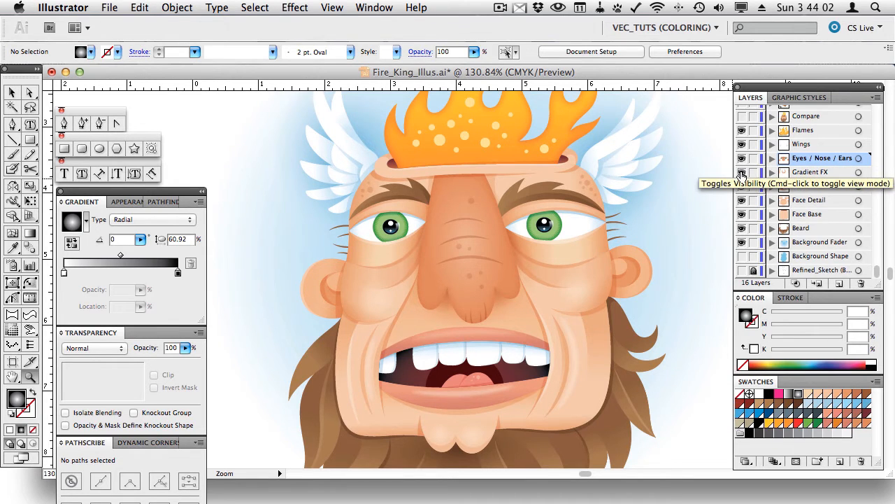
# Isolate the Gradient FX layer by hiding all other layers, and check its shapes in outline mode before returning to preview.
pyautogui.click(743, 175)
pyautogui.keyDown('alt'); pyautogui.click(743, 175); pyautogui.keyUp('alt')
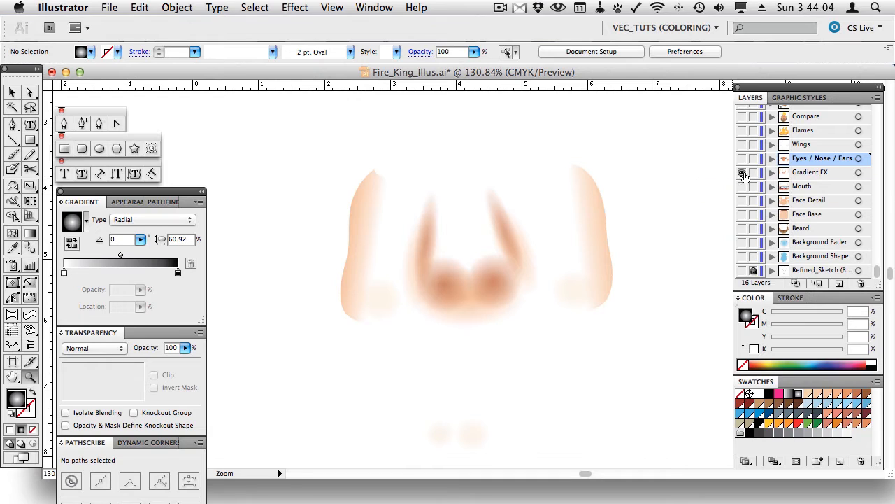
pyautogui.keyDown('super'); pyautogui.click(742, 175); pyautogui.keyUp('super')
pyautogui.keyDown('super'); pyautogui.click(743, 175); pyautogui.keyUp('super')
pyautogui.keyDown('super'); pyautogui.click(743, 175); pyautogui.keyUp('super')
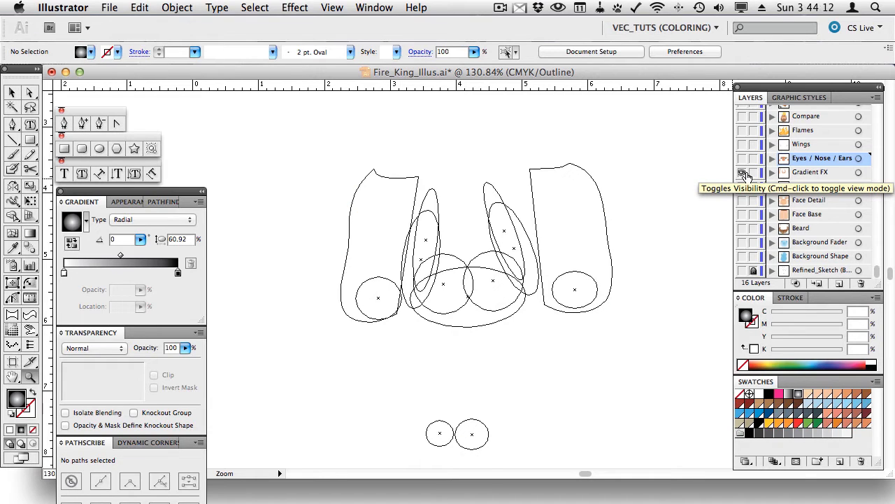
pyautogui.press('super+y')
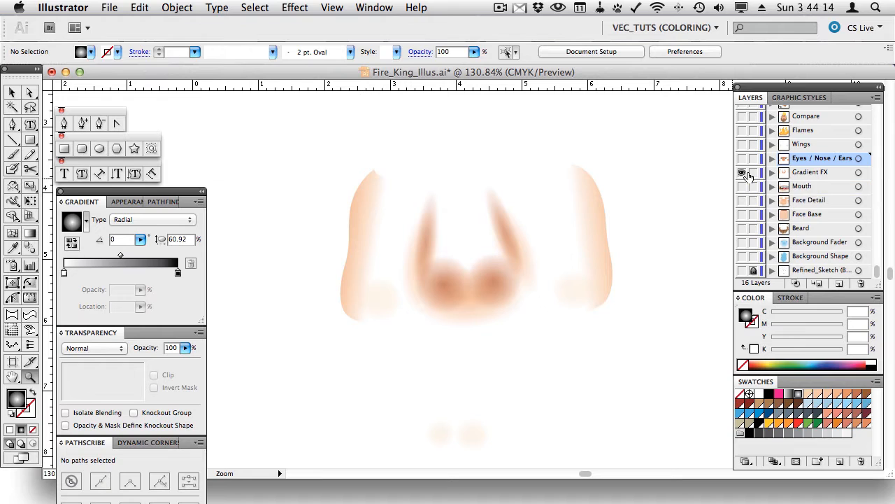
pyautogui.press('v')
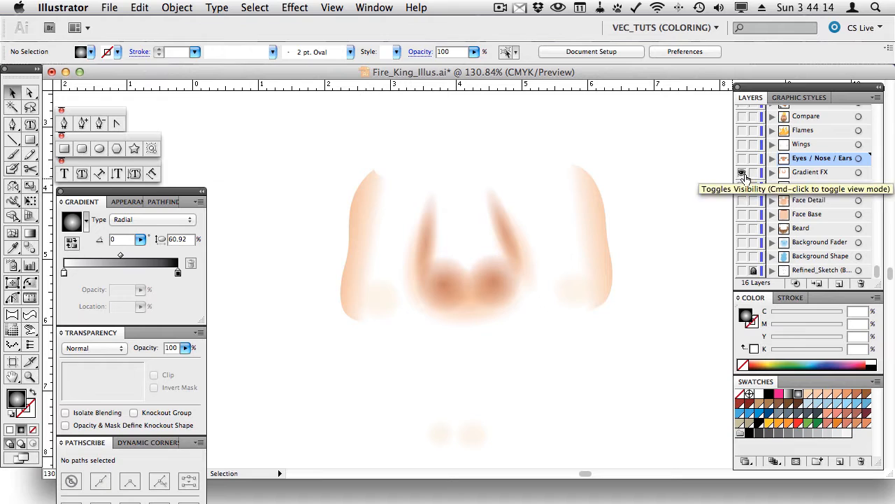
# Compare Normal blending with Multiply on the right circular nose shadow, restoring Multiply, and examine its white outer gradient stop.
pyautogui.click(495, 277)
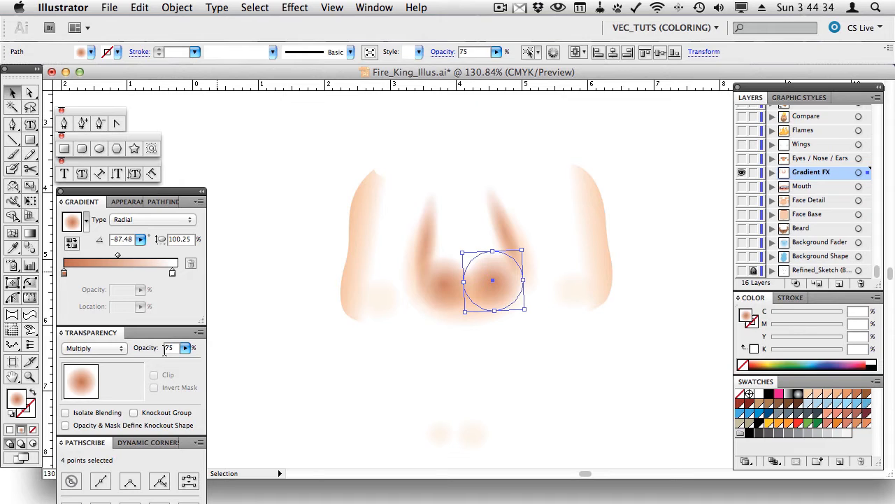
pyautogui.click(95, 349)
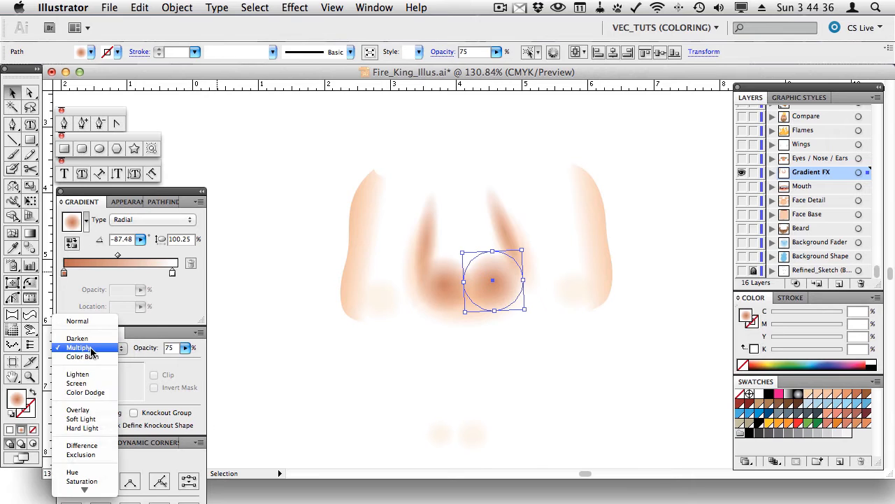
pyautogui.click(112, 349)
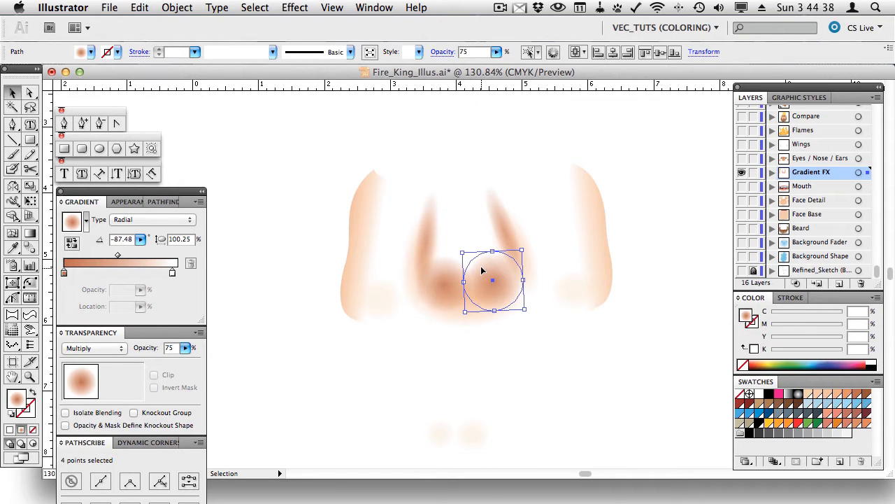
pyautogui.click(105, 347)
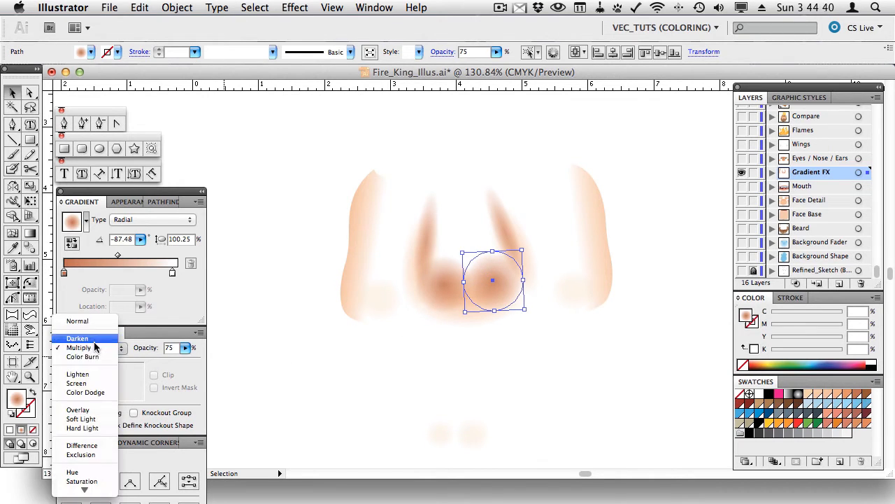
pyautogui.click(77, 320)
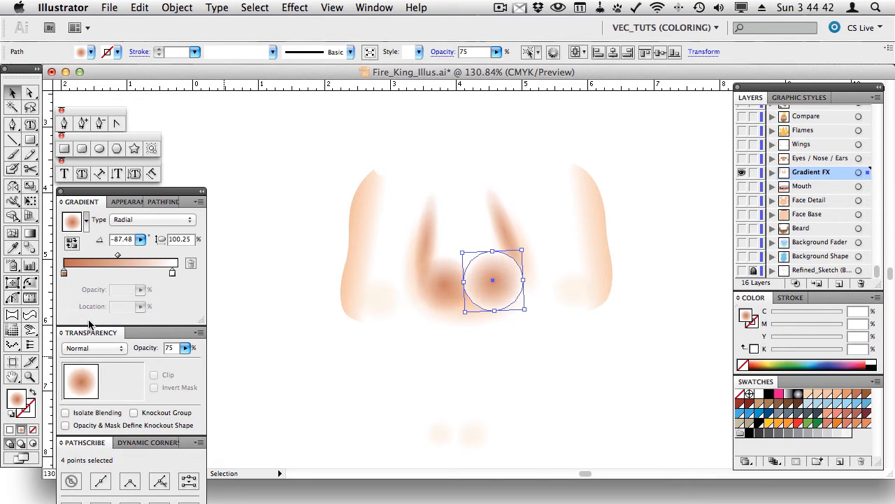
pyautogui.click(467, 381)
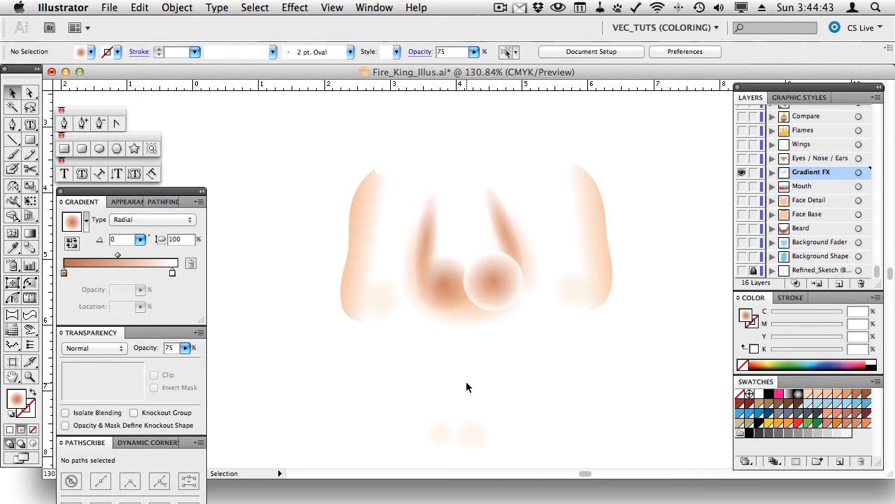
pyautogui.click(485, 299)
pyautogui.click(105, 348)
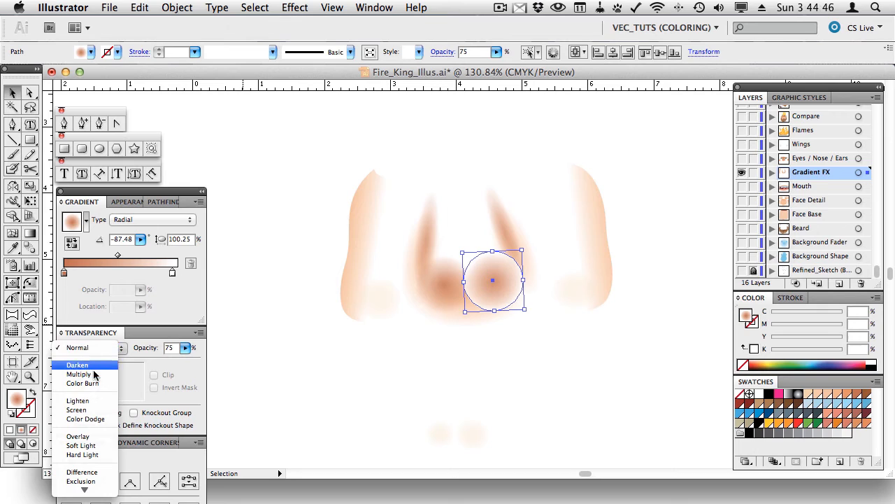
pyautogui.click(79, 374)
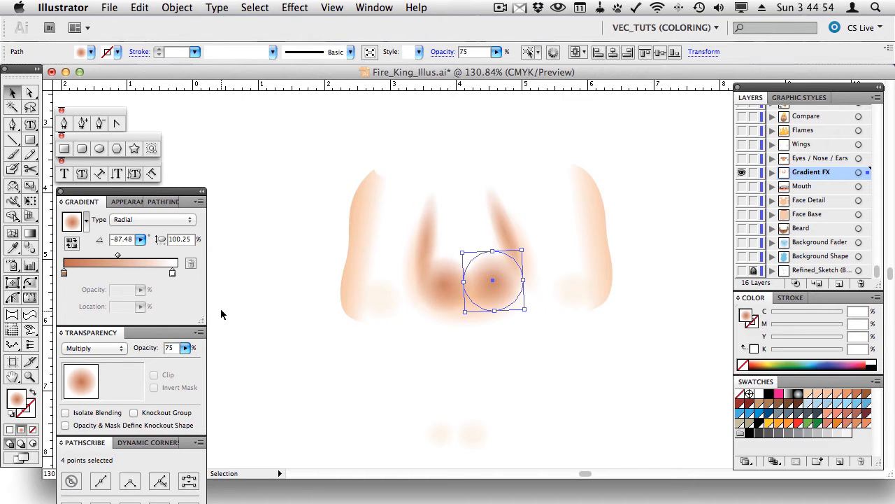
pyautogui.click(173, 271)
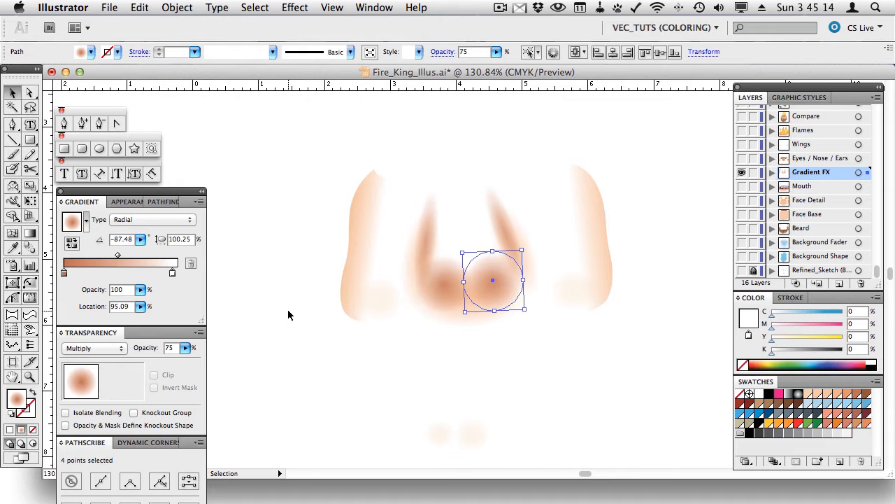
pyautogui.click(480, 355)
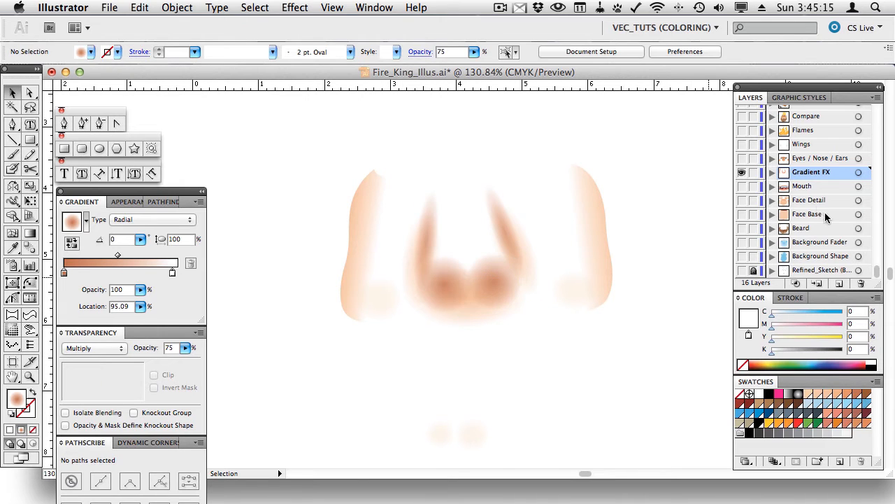
# Show the Face Base layer and compare it with and without the Gradient FX layer, leaving both visible.
pyautogui.click(742, 214)
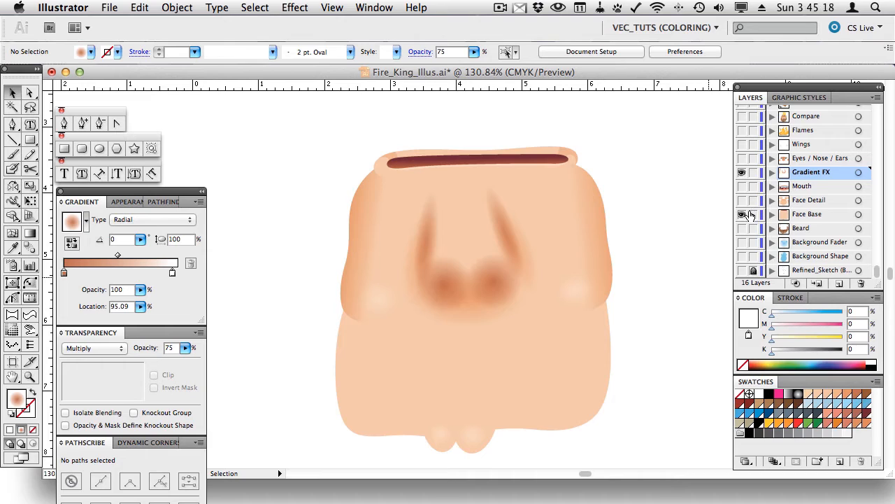
pyautogui.click(742, 172)
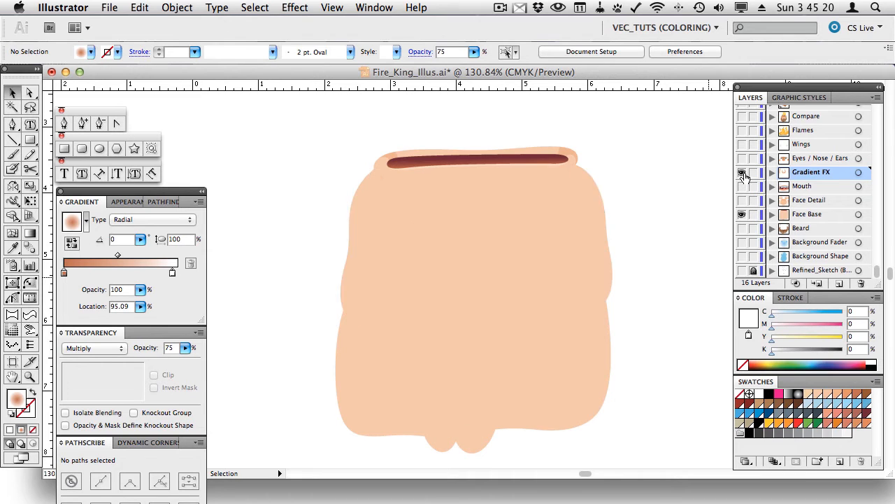
pyautogui.click(742, 172)
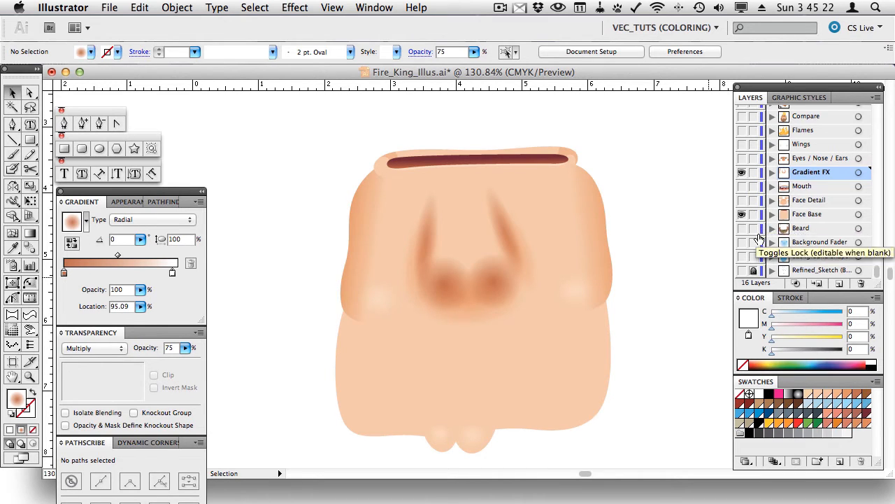
# Show the Face Detail layer and compare the face with the Gradient FX layer off and on.
pyautogui.click(743, 200)
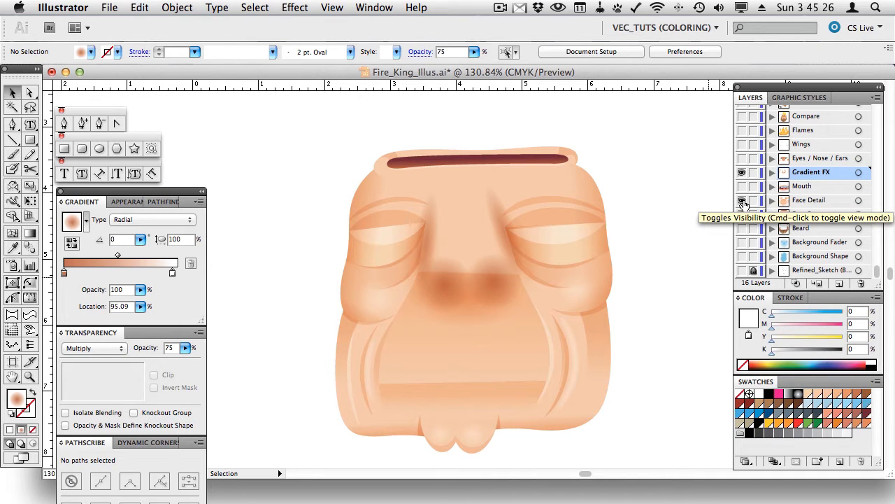
pyautogui.click(742, 173)
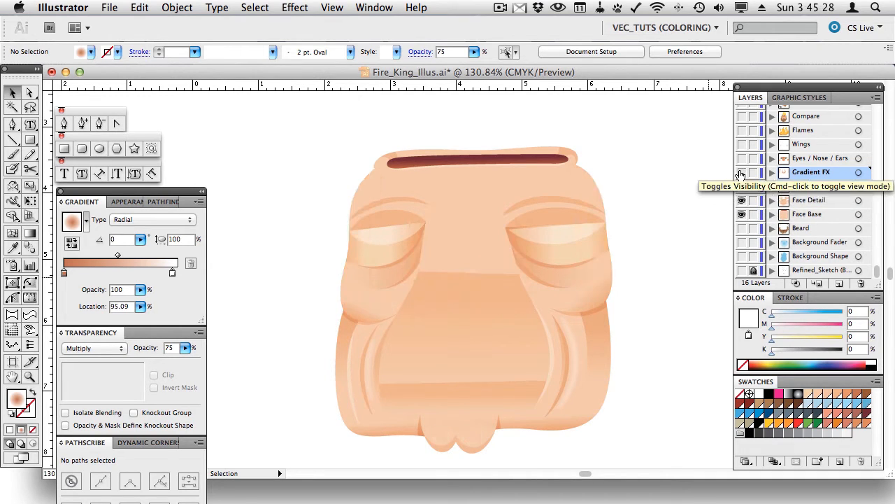
pyautogui.click(742, 173)
pyautogui.click(741, 173)
pyautogui.click(741, 173)
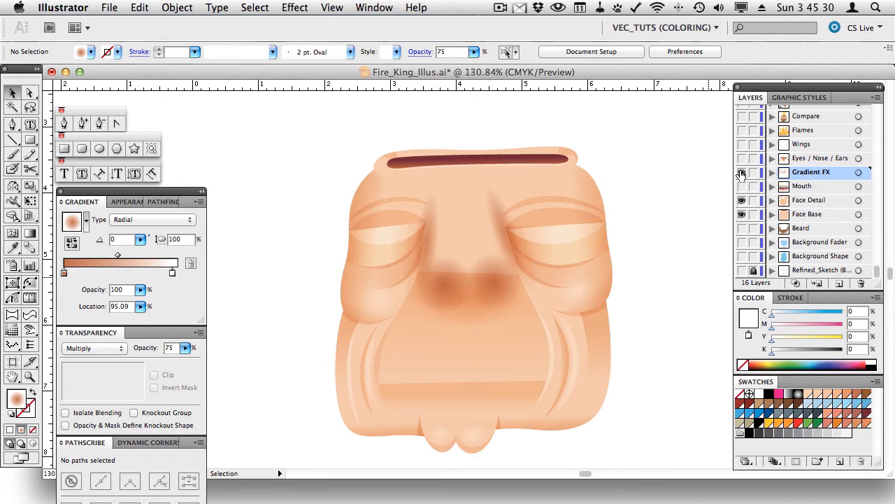
# Show the Eyes / Nose / Ears layer and compare the face with Gradient FX off and on, leaving it visible.
pyautogui.click(742, 173)
pyautogui.click(742, 159)
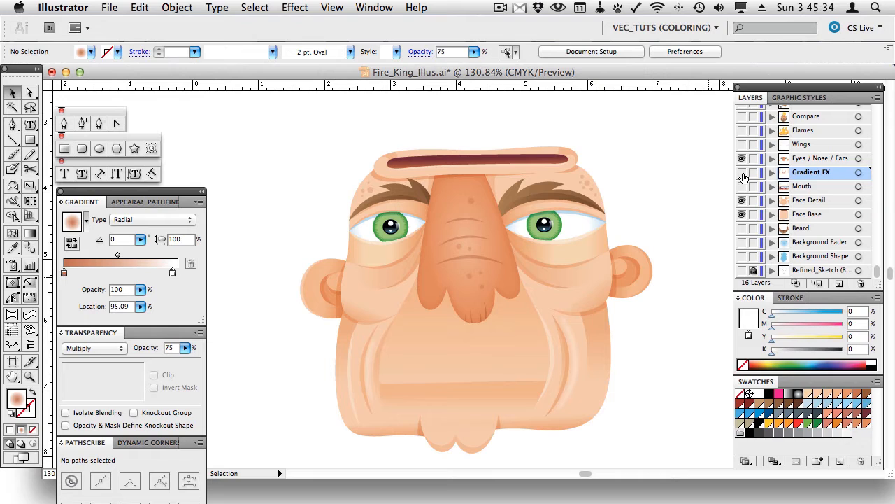
pyautogui.click(742, 174)
pyautogui.click(743, 174)
pyautogui.click(742, 173)
pyautogui.click(742, 174)
pyautogui.click(742, 174)
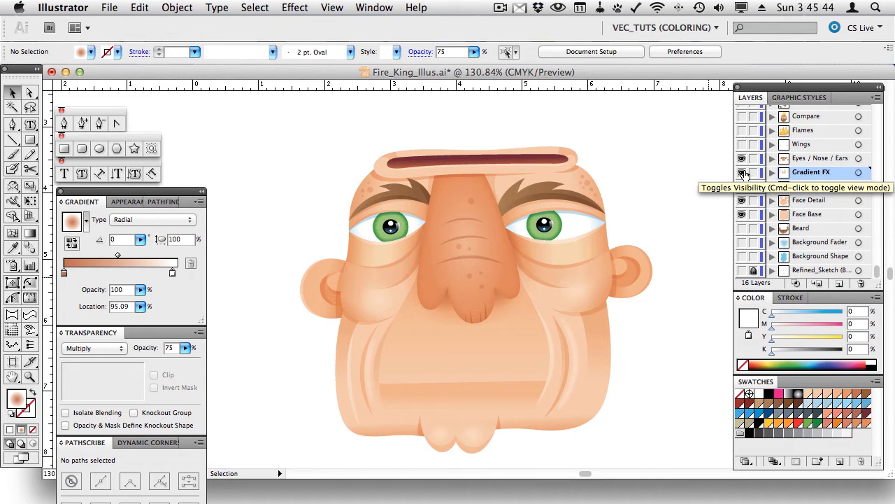
pyautogui.click(742, 172)
pyautogui.click(743, 172)
pyautogui.click(742, 172)
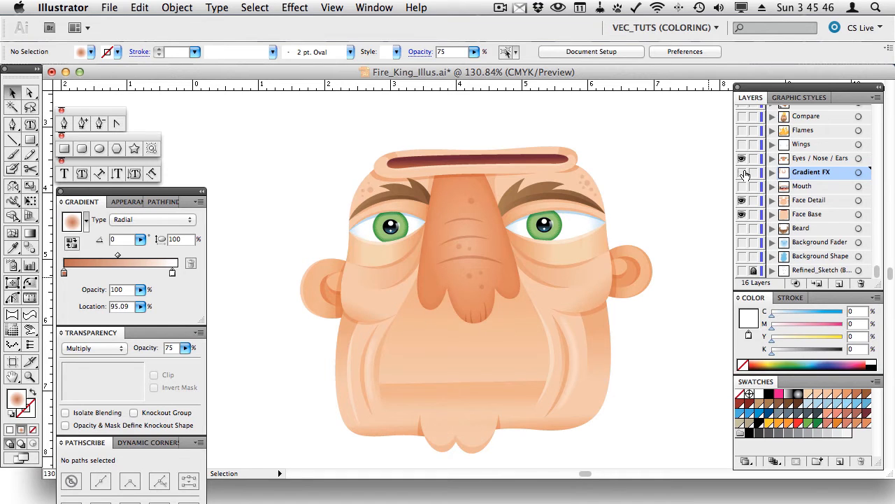
pyautogui.click(742, 172)
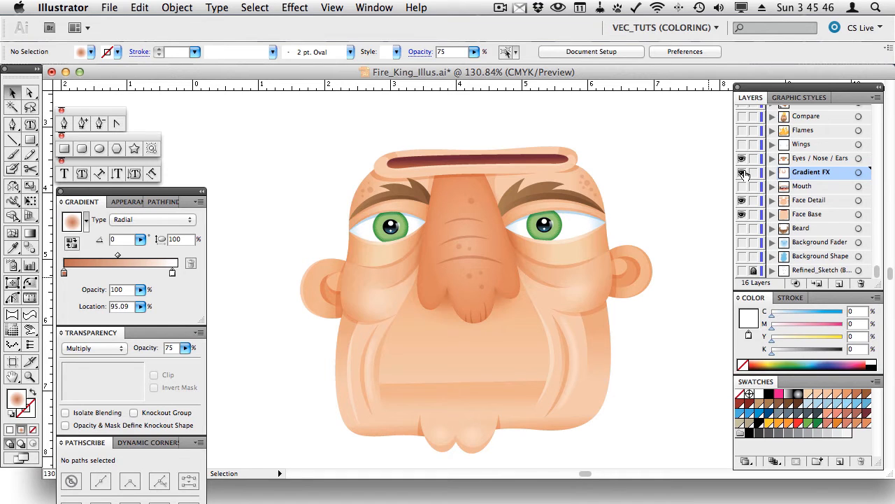
# Examine the gradients of the left and right cheek highlights, including the opacity of the right one's outer gradient stop.
pyautogui.click(378, 307)
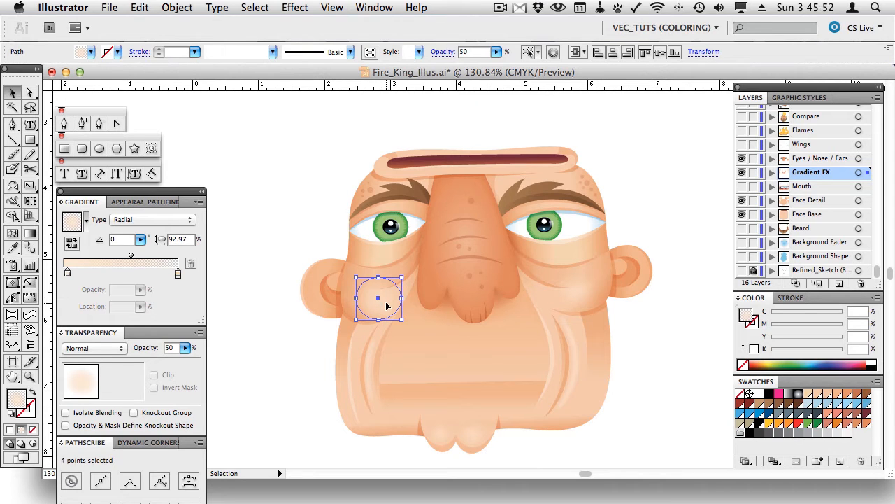
pyautogui.moveTo(389, 308); pyautogui.dragTo(576, 296)
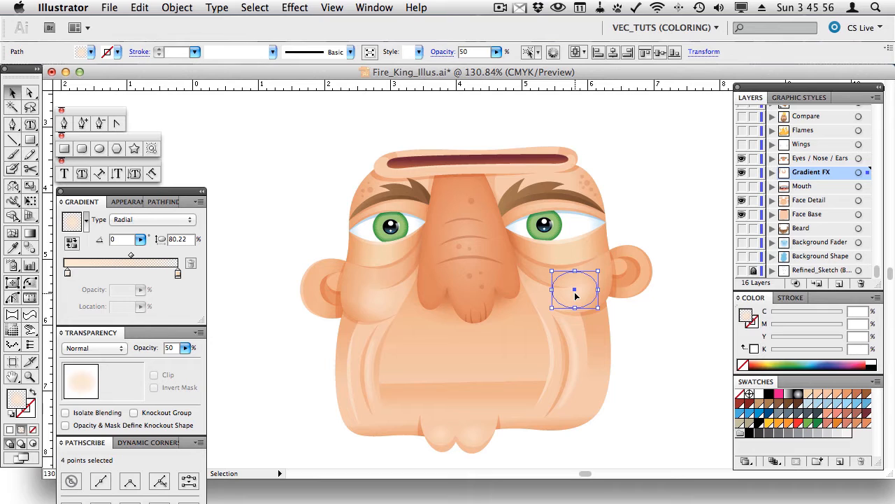
pyautogui.click(178, 272)
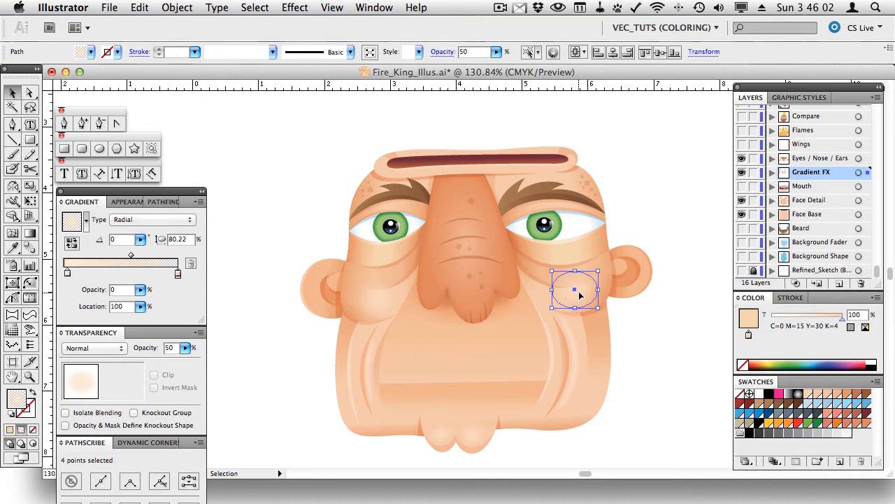
# Try Multiply blending on the right cheek highlight, return it to Normal, and deselect it.
pyautogui.click(98, 349)
pyautogui.click(87, 374)
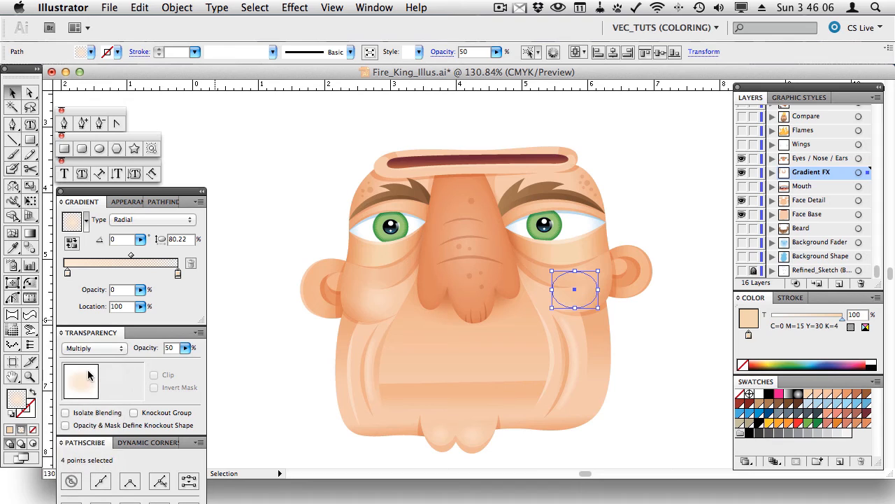
pyautogui.click(91, 348)
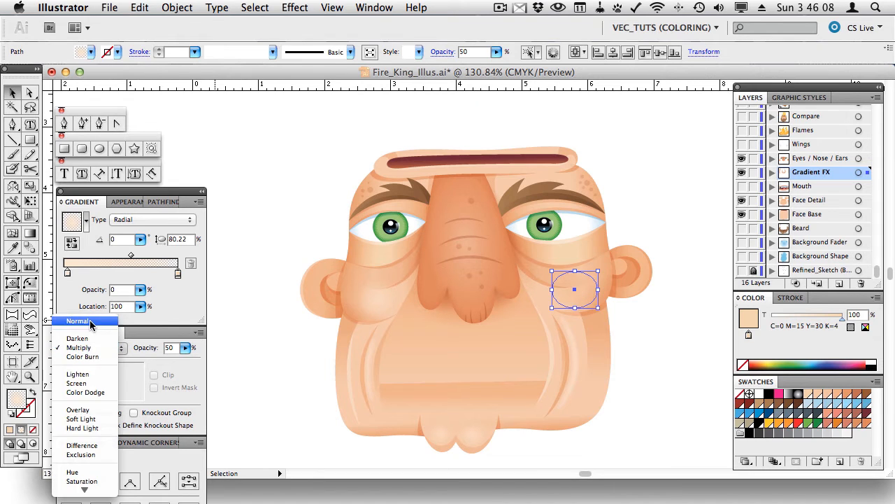
pyautogui.click(89, 320)
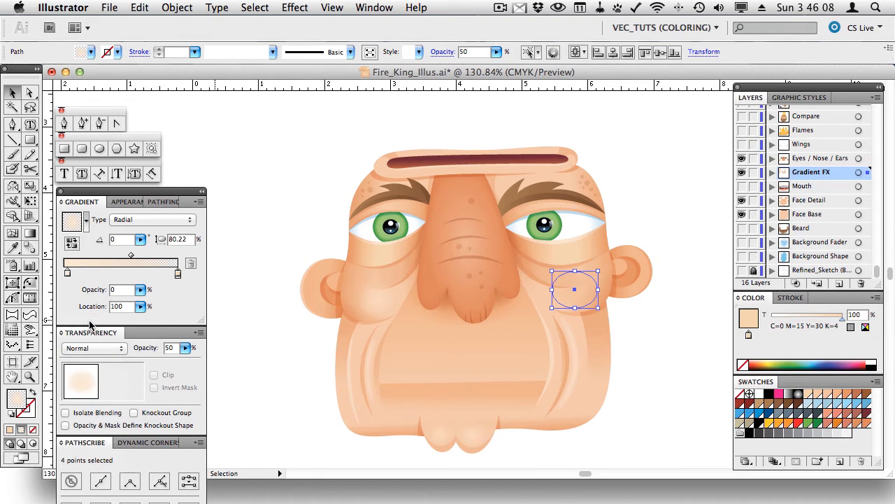
pyautogui.click(655, 161)
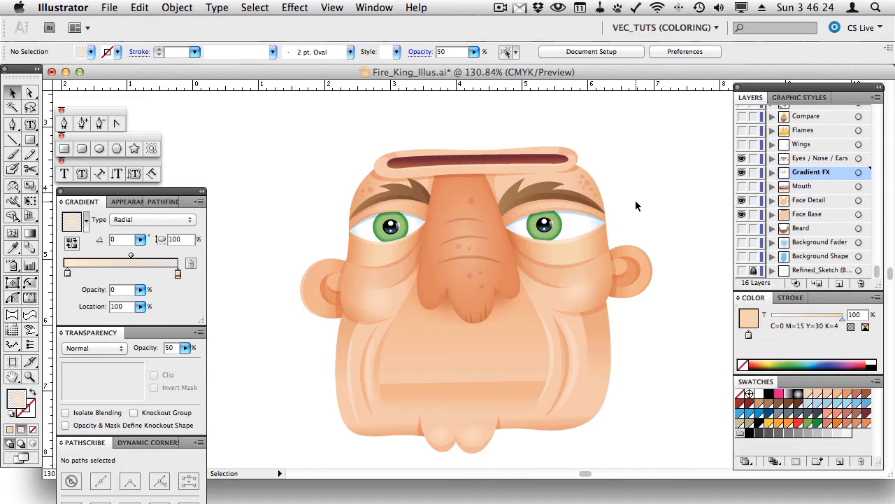
# Show the Mouth layer and draw a circle filled with Radial Gradient 1 on the empty canvas beside the face.
pyautogui.click(742, 187)
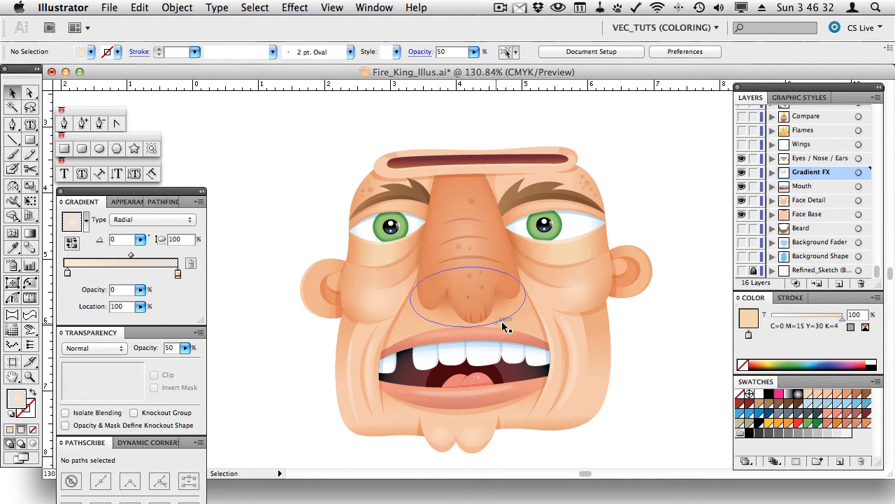
pyautogui.click(98, 148)
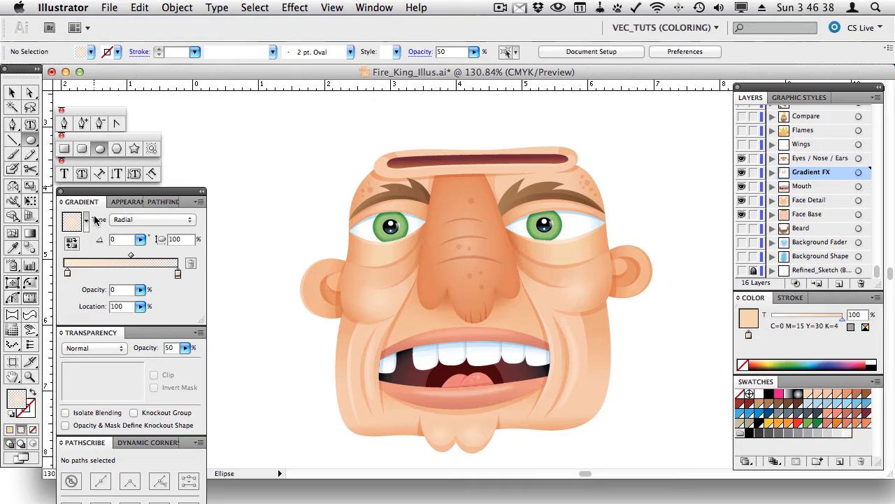
pyautogui.click(86, 224)
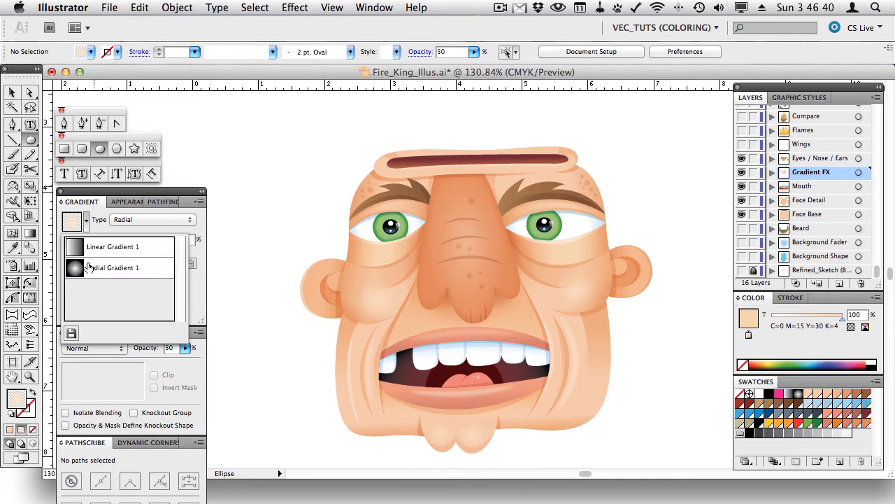
pyautogui.click(87, 261)
pyautogui.moveTo(283, 189); pyautogui.dragTo(323, 228)
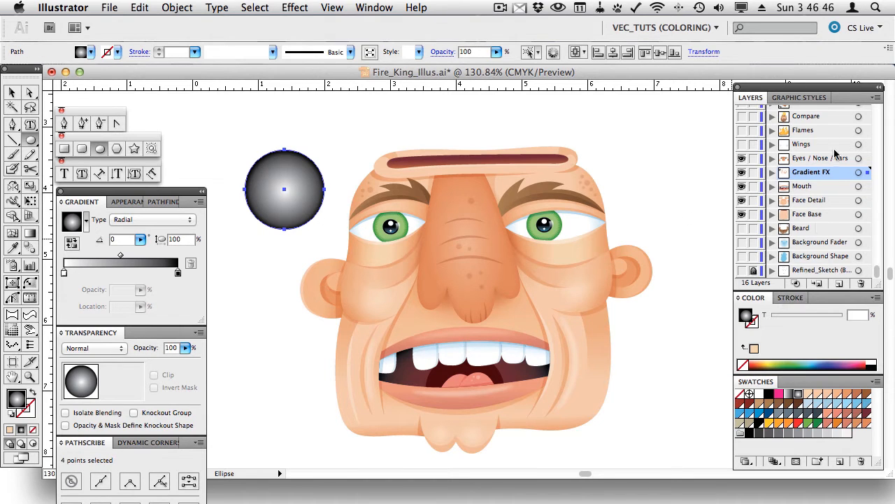
# Apply the saved reddish radial graphic style to the circle and review its Multiply blending mode.
pyautogui.click(812, 99)
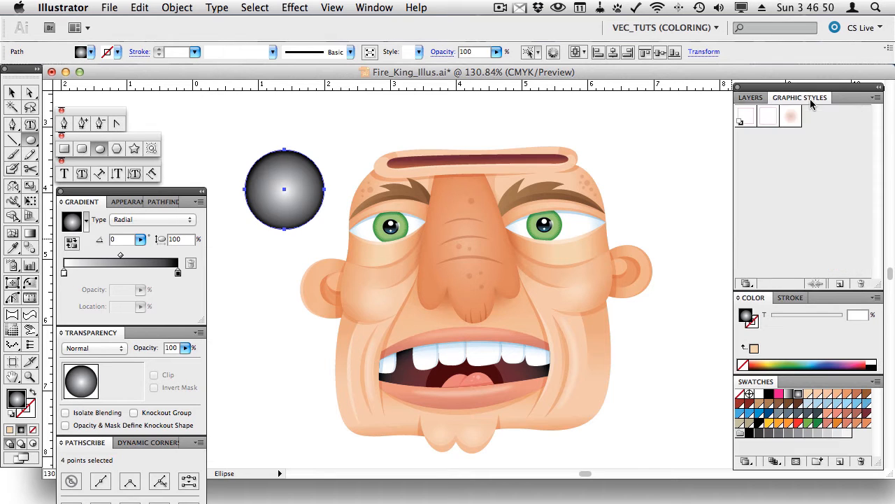
pyautogui.click(793, 118)
pyautogui.click(12, 93)
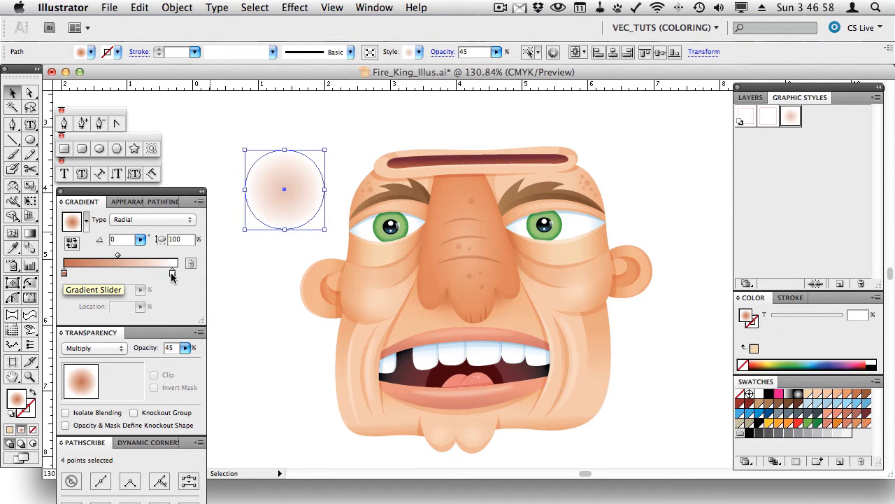
pyautogui.click(104, 352)
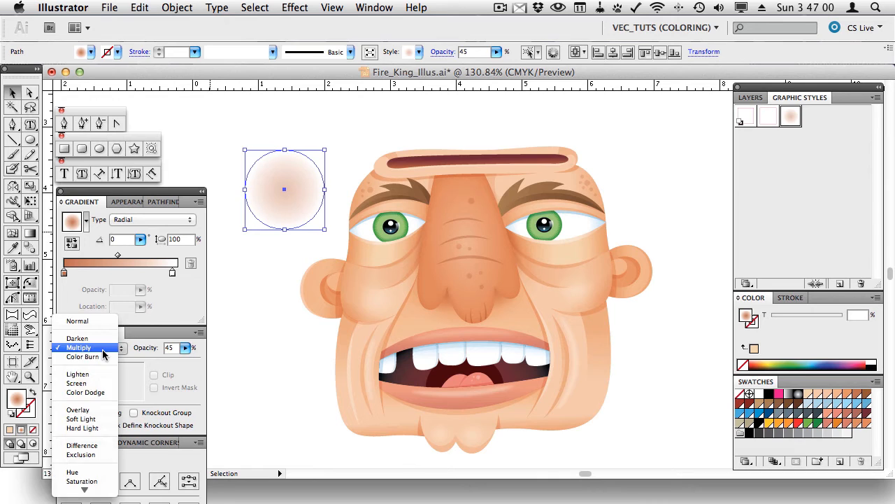
pyautogui.click(103, 354)
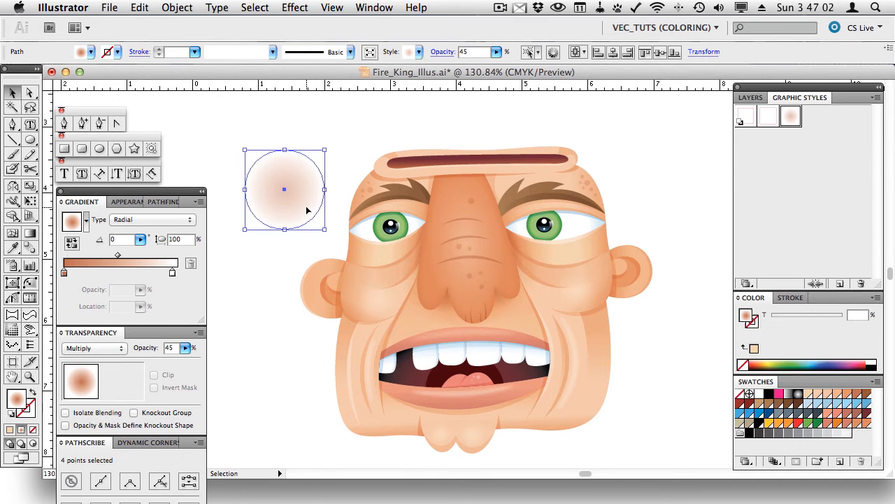
# Narrow the gradient circle into an oval, rotate it about 61°, and place it over the upper lip below the nose.
pyautogui.moveTo(324, 189); pyautogui.dragTo(304, 189)
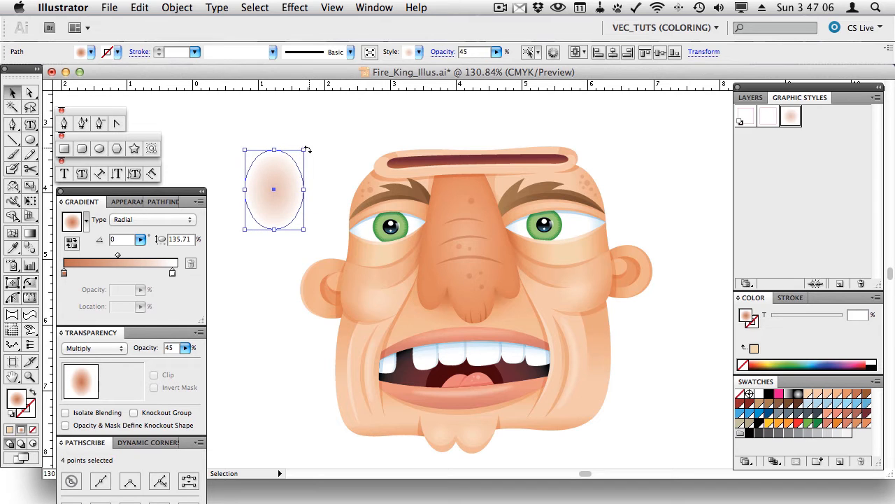
pyautogui.moveTo(306, 152); pyautogui.dragTo(245, 167)
pyautogui.click(752, 99)
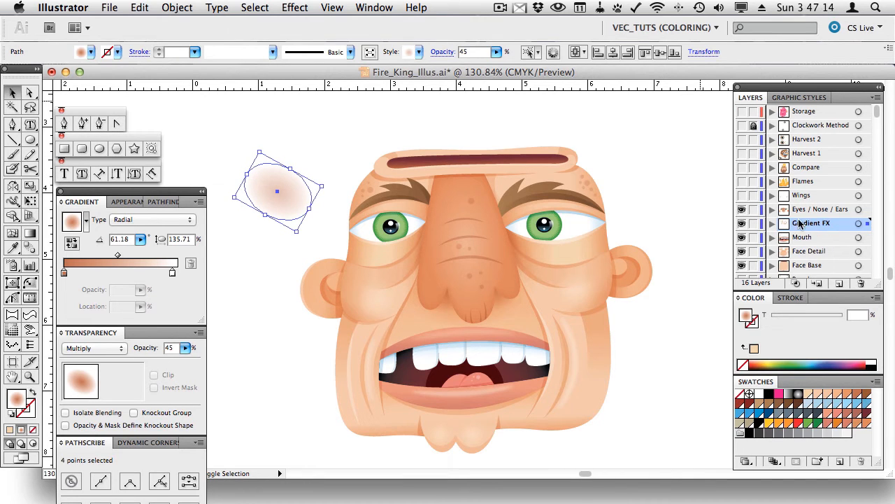
pyautogui.moveTo(284, 196); pyautogui.dragTo(492, 335)
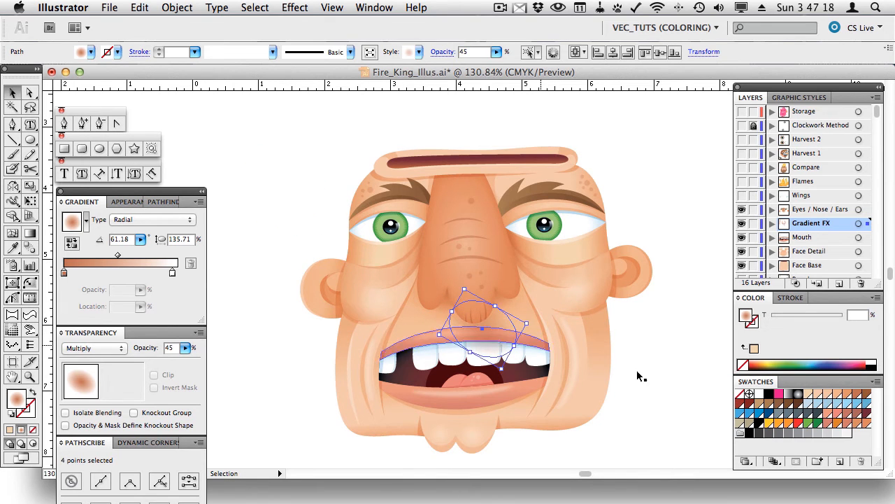
pyautogui.click(691, 376)
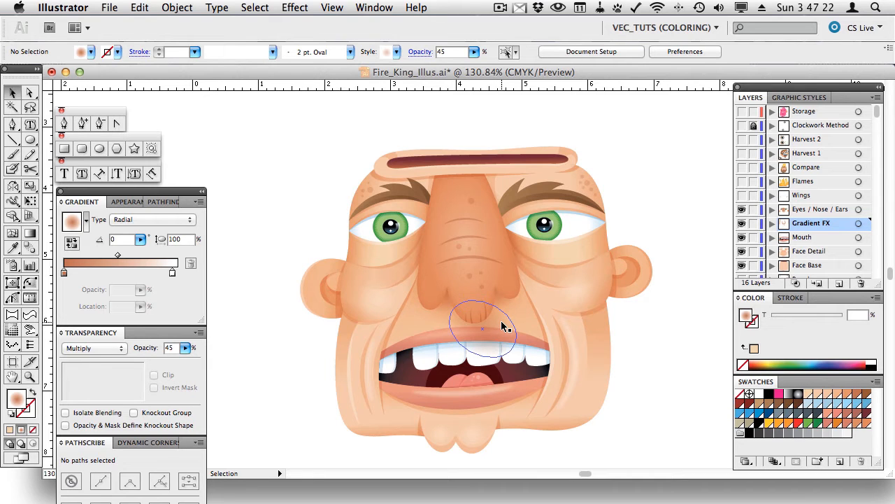
# Adjust the shading oval toward the tip of the nose and deselect it.
pyautogui.click(502, 325)
pyautogui.moveTo(515, 340); pyautogui.dragTo(497, 317)
pyautogui.click(669, 318)
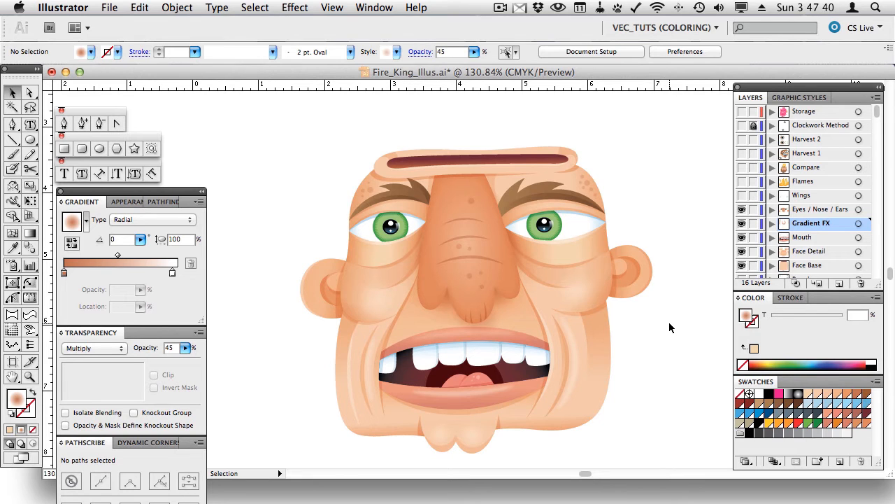
# Lock the layers from Face Base up to Eyes / Nose / Ears and show the Beard layer.
pyautogui.scroll(-5, 668, 322)
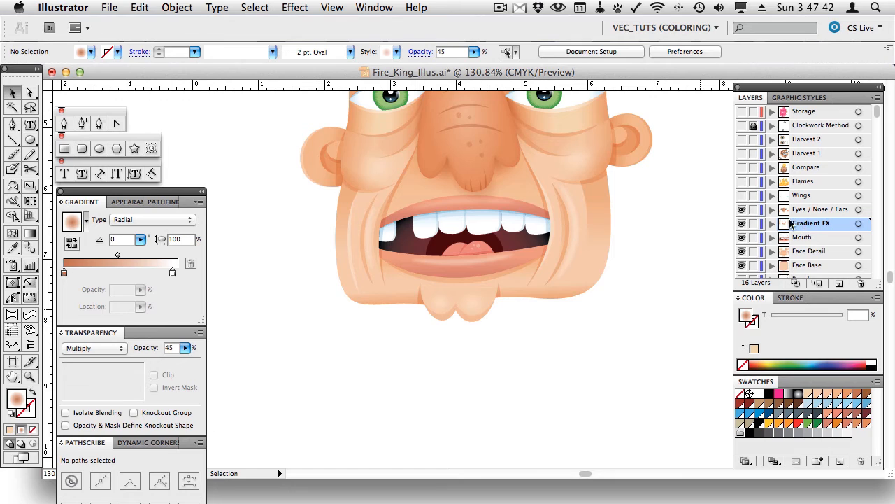
pyautogui.scroll(-3, 802, 254)
pyautogui.moveTo(753, 214); pyautogui.dragTo(755, 158)
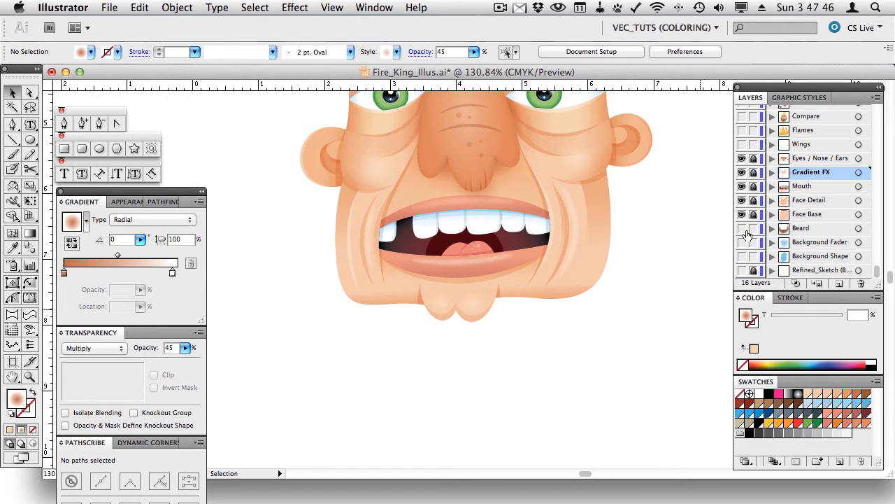
pyautogui.click(742, 228)
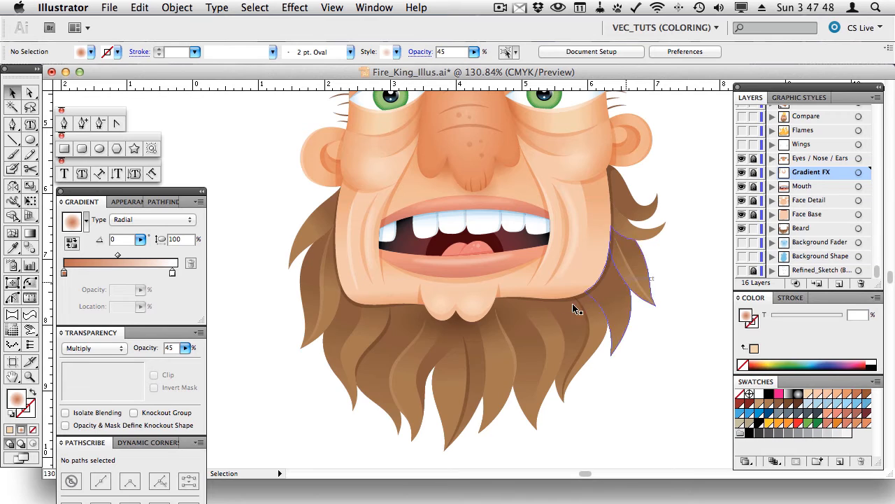
# Try moving the brown shadow gradient from under the chin to the beard's lower edge, undo the move, and deselect.
pyautogui.click(496, 320)
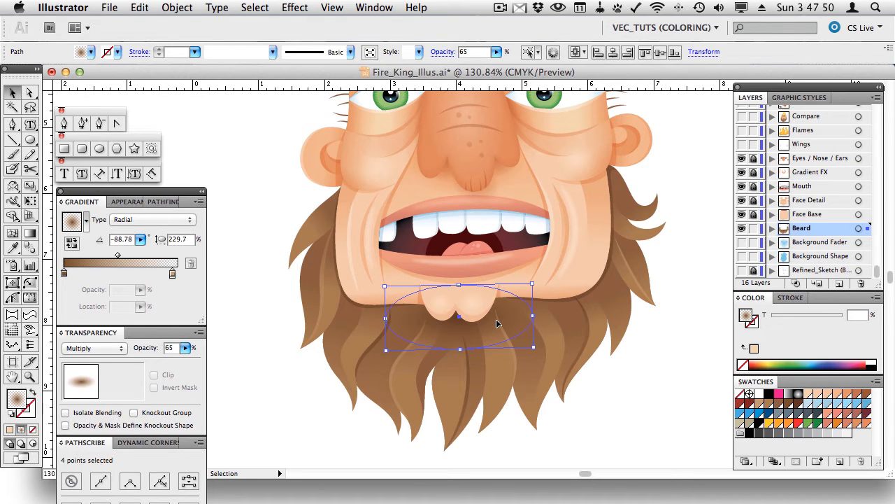
pyautogui.moveTo(496, 323); pyautogui.dragTo(607, 408)
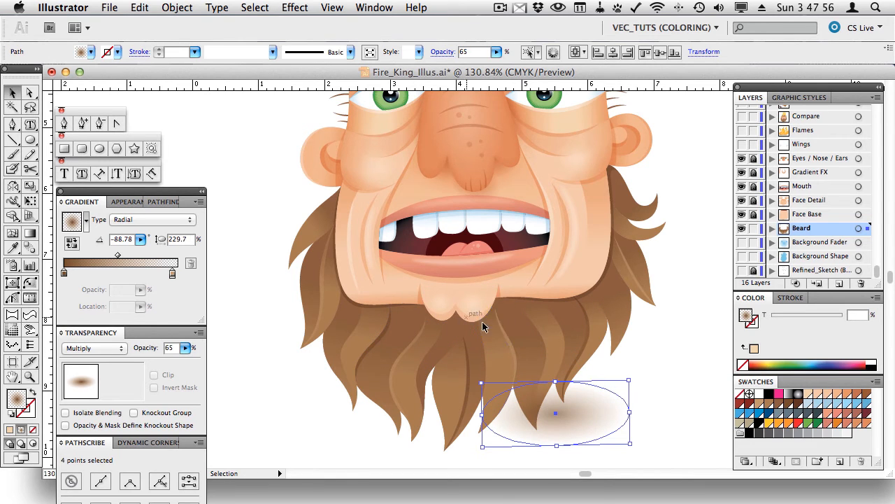
pyautogui.press('super+z')
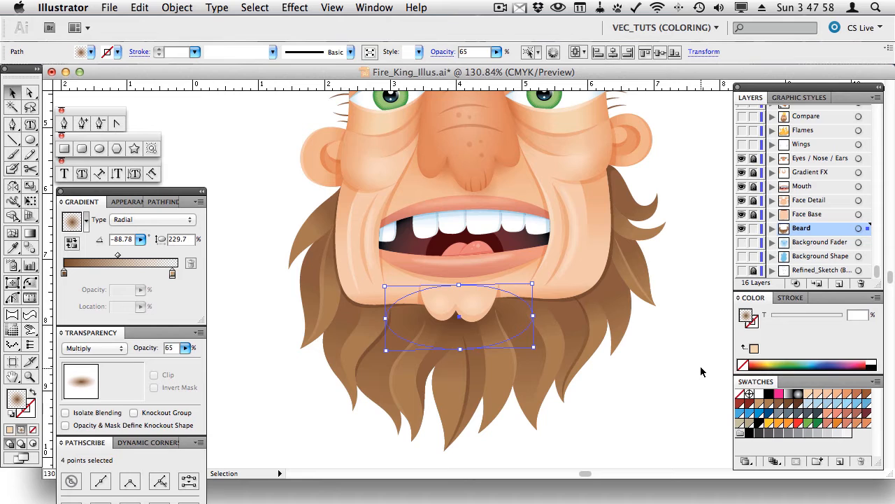
pyautogui.click(701, 363)
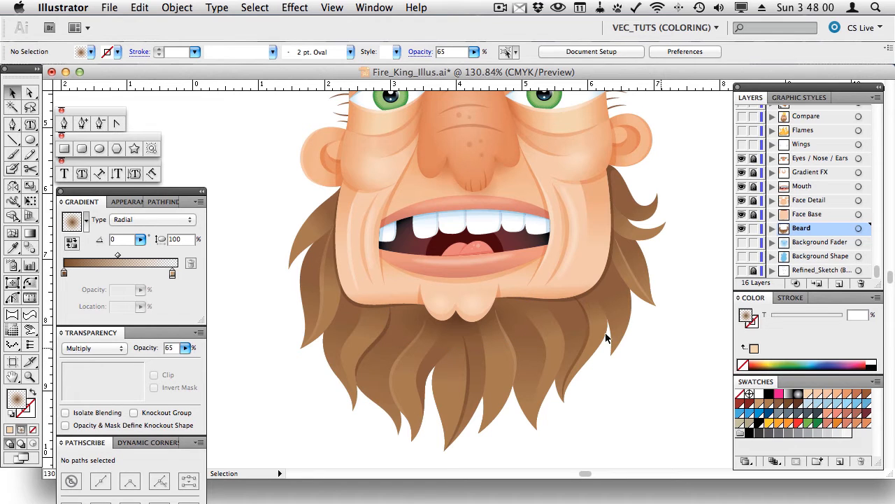
# Pull the chin shadow gradient clear of the beard to examine its outer gradient stop's opacity, and undo the move.
pyautogui.moveTo(504, 326); pyautogui.dragTo(688, 412)
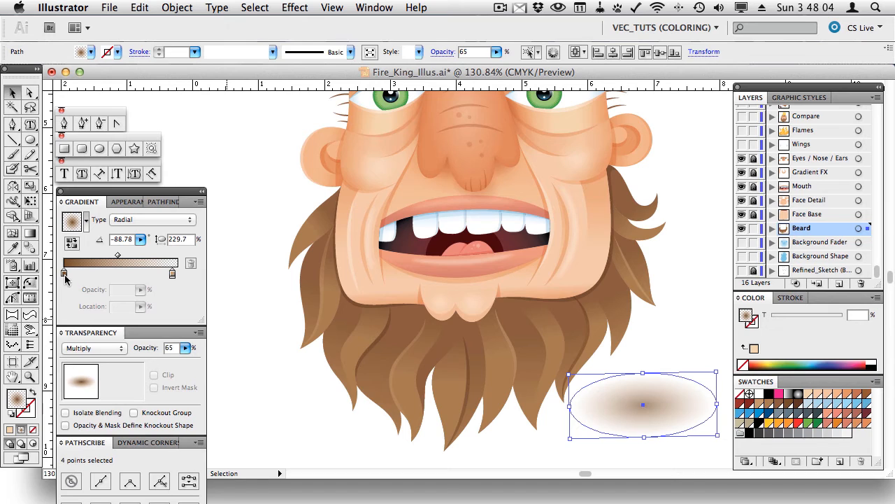
pyautogui.click(173, 274)
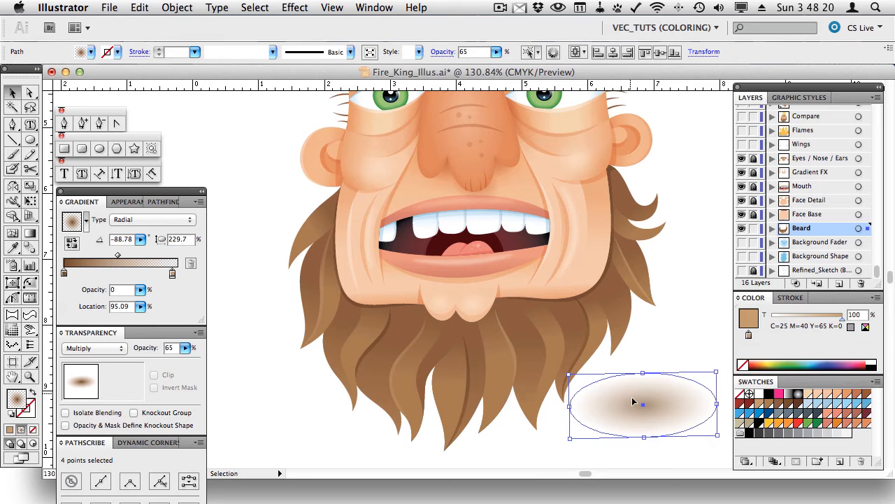
pyautogui.press('super+z')
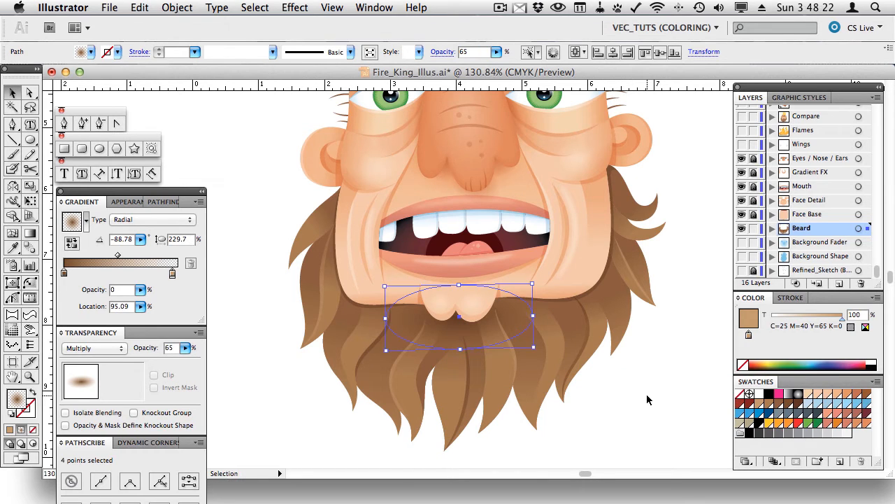
pyautogui.click(648, 394)
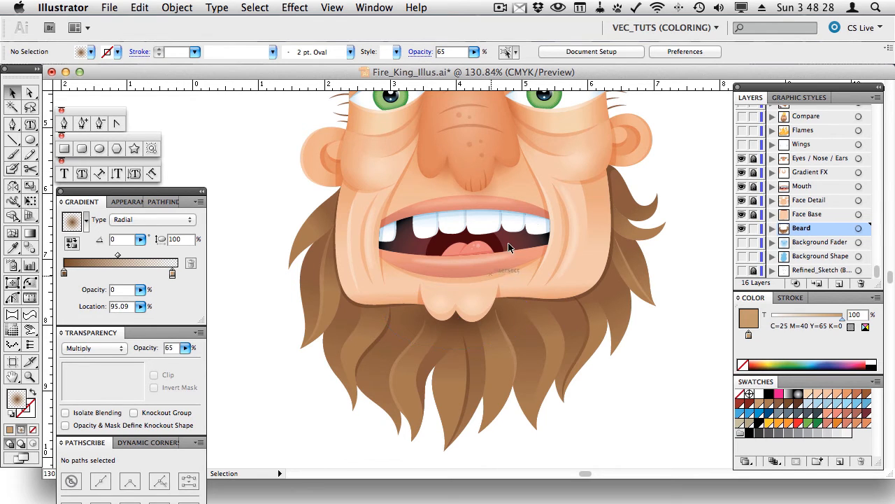
# Show the Flames, Wings and Background Fader layers around the face.
pyautogui.press('space')
pyautogui.moveTo(471, 192); pyautogui.dragTo(486, 257)
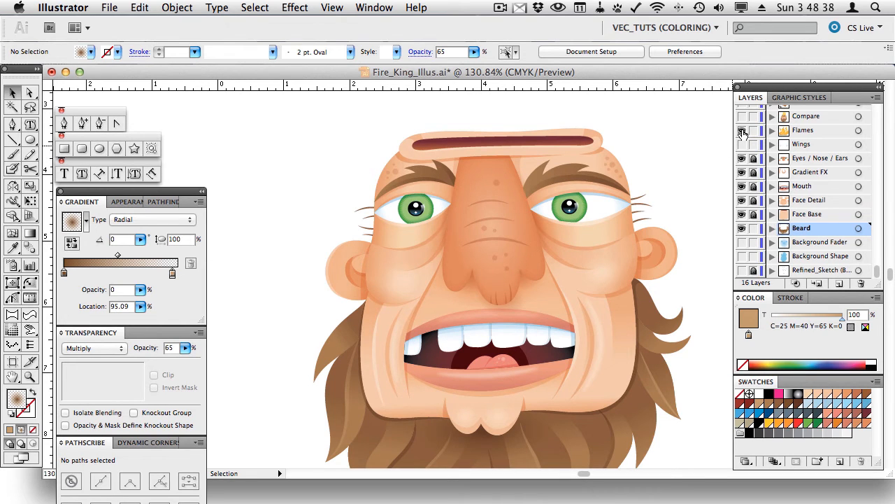
pyautogui.click(742, 131)
pyautogui.click(743, 145)
pyautogui.scroll(4, 637, 174)
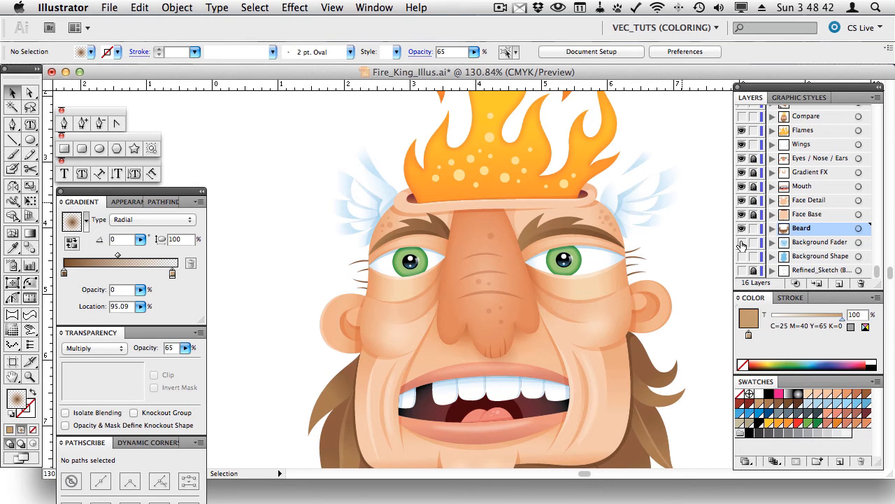
pyautogui.click(739, 242)
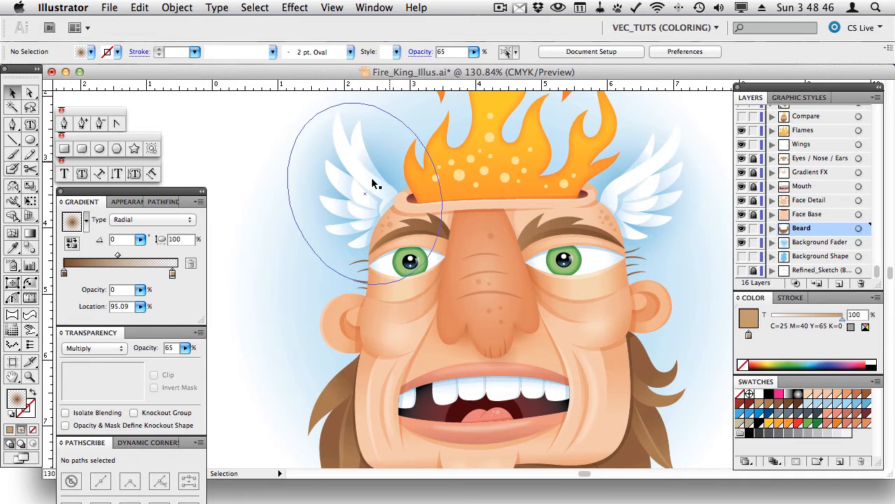
# Select the large blue radial gradient circle behind the head and view its full extent at 100% zoom.
pyautogui.click(282, 274)
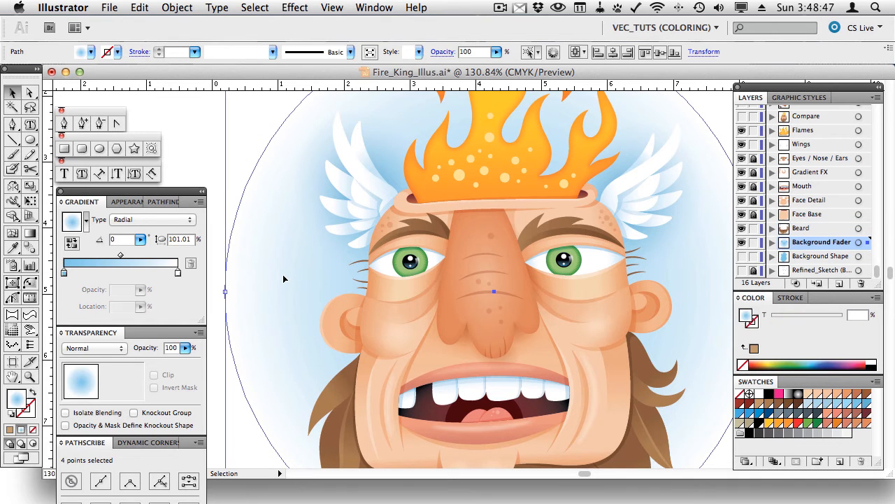
pyautogui.click(29, 376)
pyautogui.keyDown('alt'); pyautogui.click(498, 296); pyautogui.keyUp('alt')
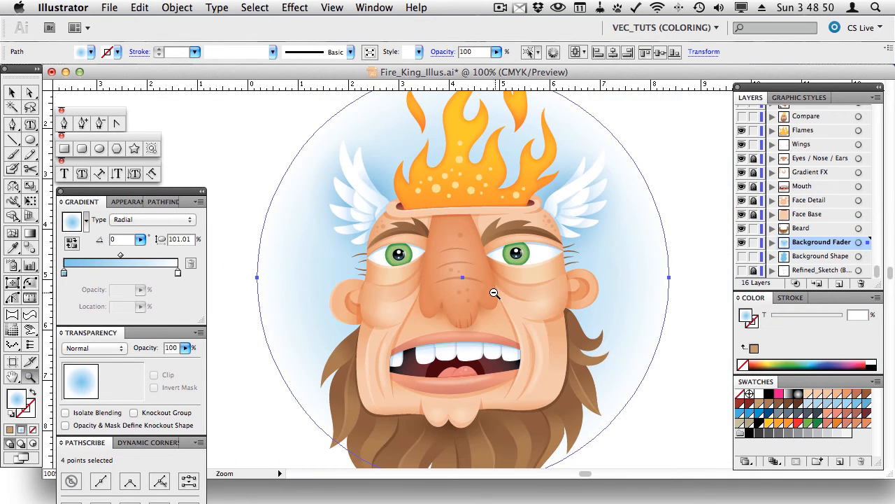
pyautogui.scroll(3, 482, 283)
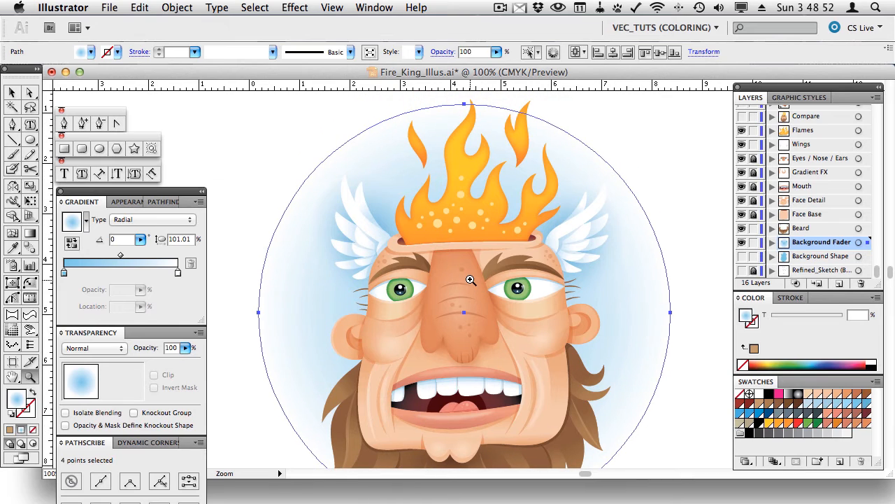
pyautogui.press('v')
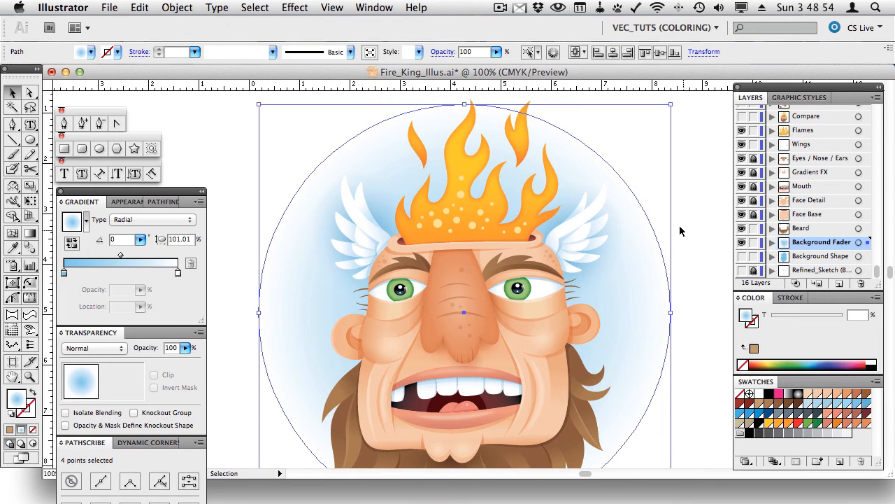
# Try deleting the two blue gradient ovals behind the wings to compare the background, and restore them.
pyautogui.click(617, 222)
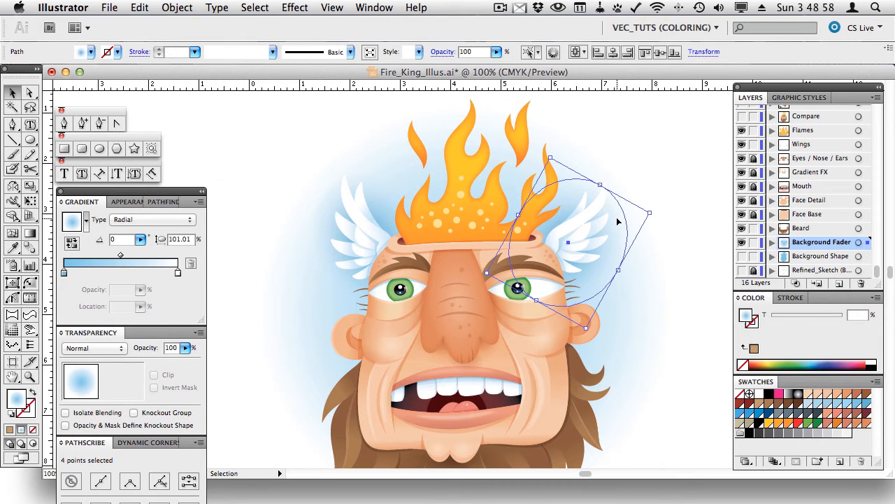
pyautogui.keyDown('shift'); pyautogui.click(382, 211); pyautogui.keyUp('shift')
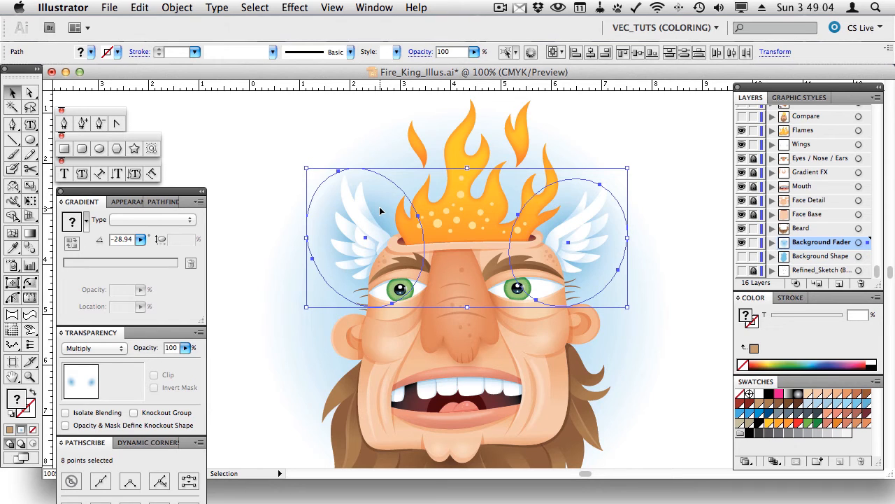
pyautogui.press('Delete')
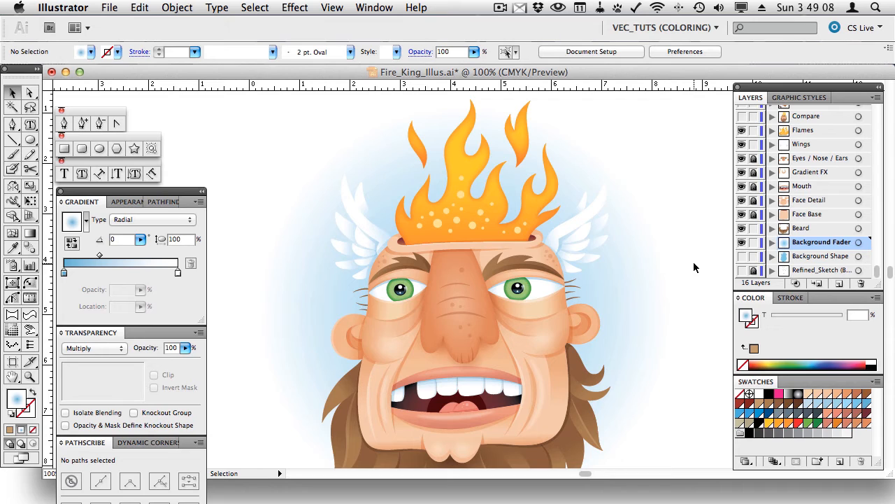
pyautogui.press('a')
pyautogui.press('super+a')
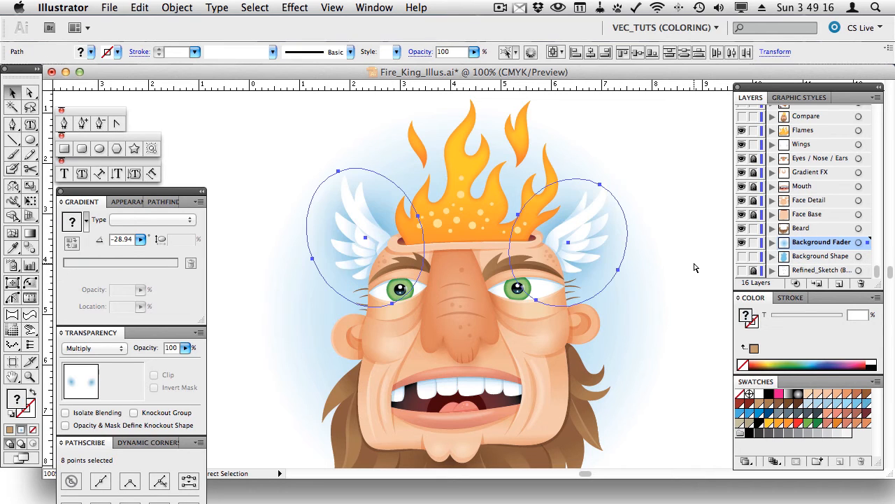
# Hide the artwork layers from Flames to Background Fader except Beard, and select the chin shadow gradient to view its extent.
pyautogui.press('shift+super+a')
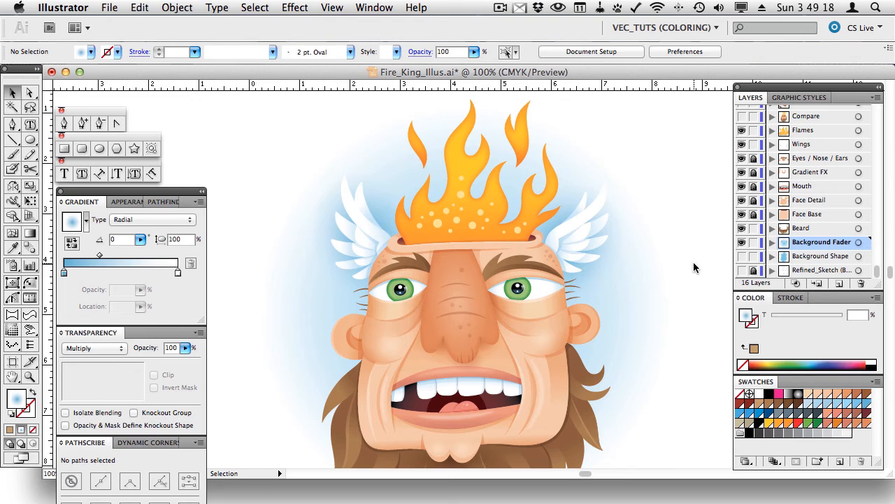
pyautogui.press('super+minus')
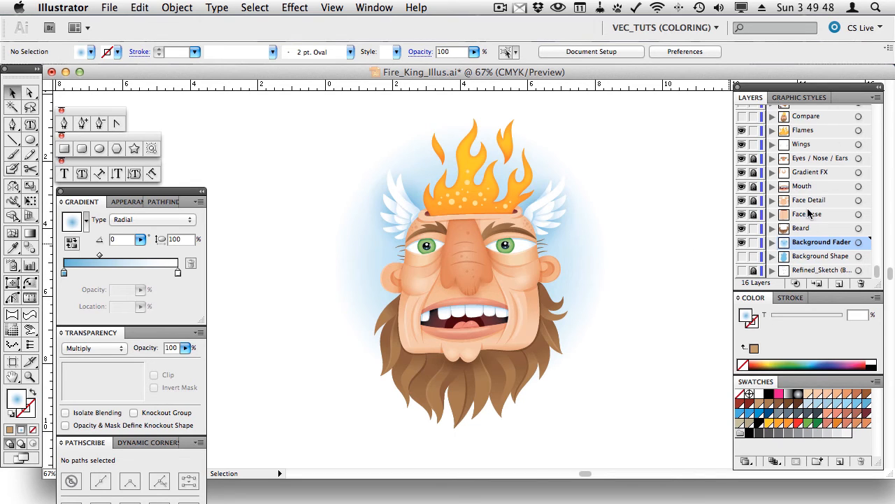
pyautogui.moveTo(743, 232); pyautogui.dragTo(743, 131)
pyautogui.press('super+y')
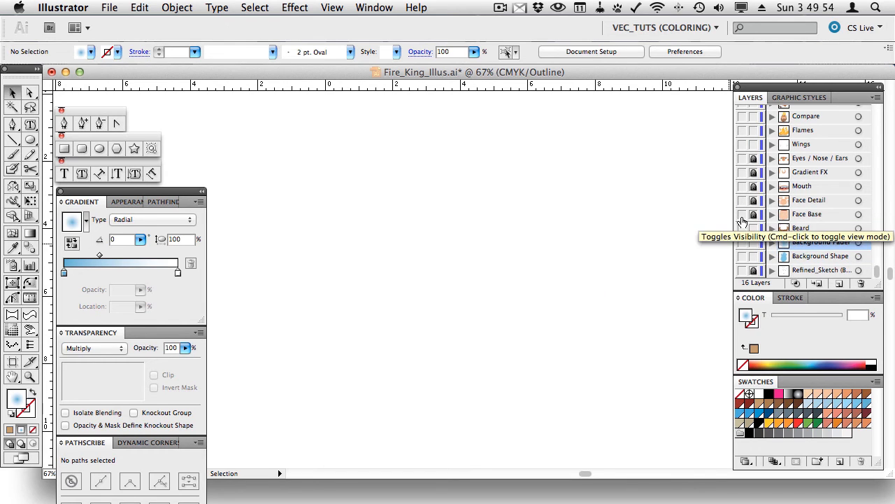
pyautogui.click(742, 229)
pyautogui.press('super+y')
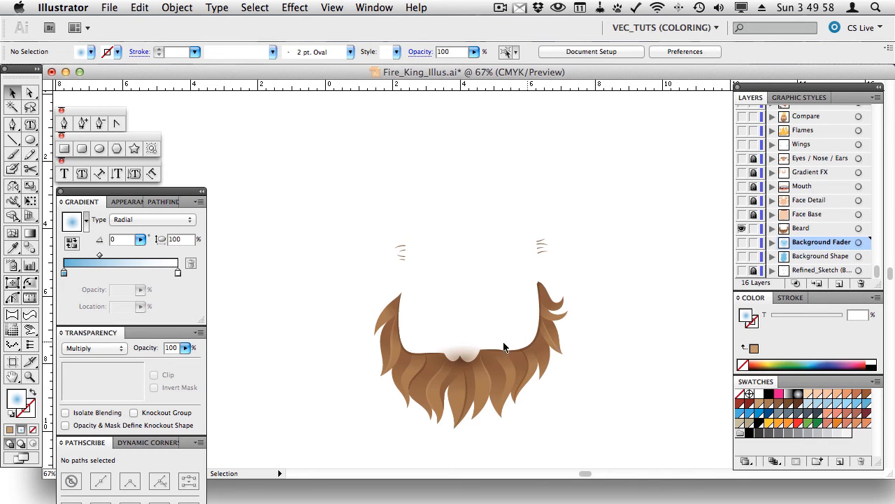
pyautogui.click(463, 353)
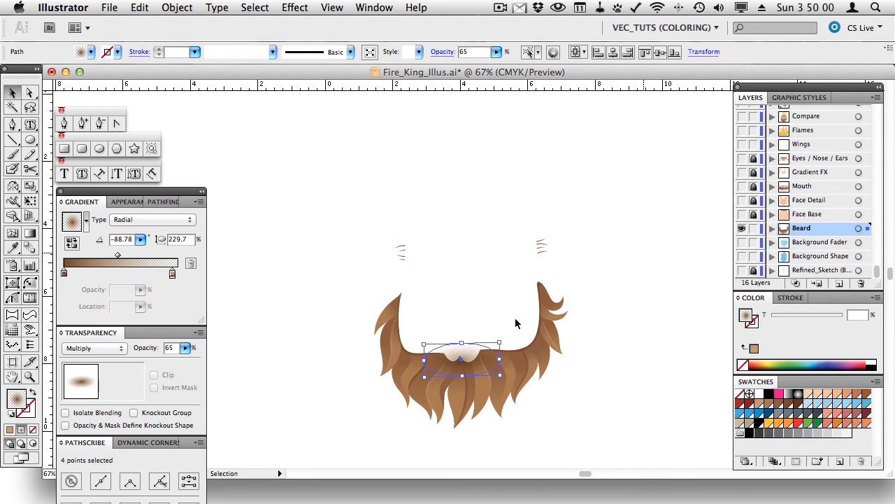
pyautogui.click(632, 321)
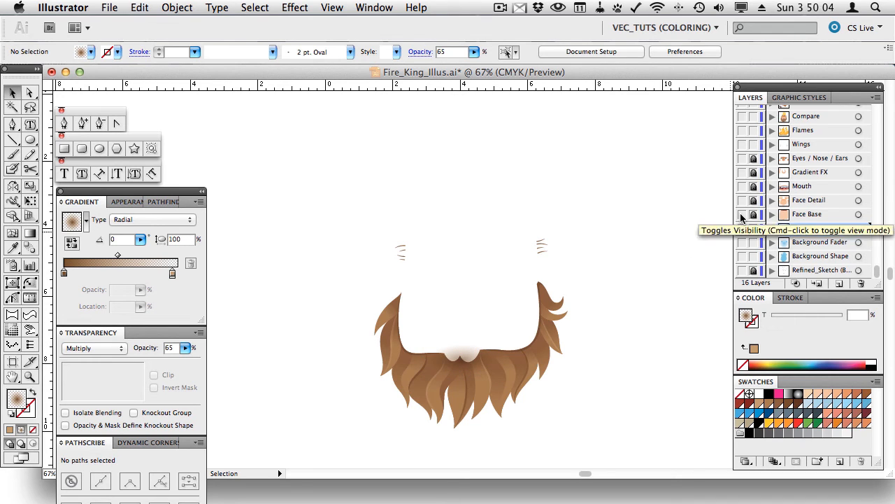
# Show the Face Base, Face Detail and Mouth layers over the beard.
pyautogui.click(741, 215)
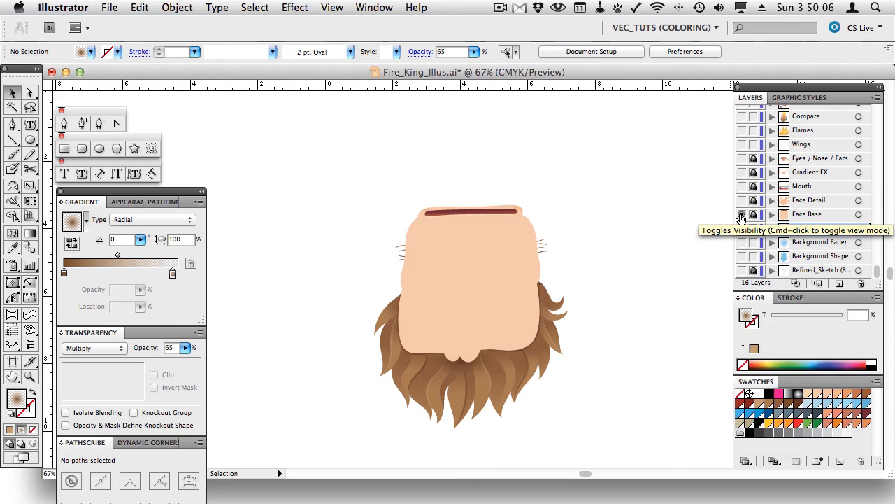
pyautogui.click(743, 201)
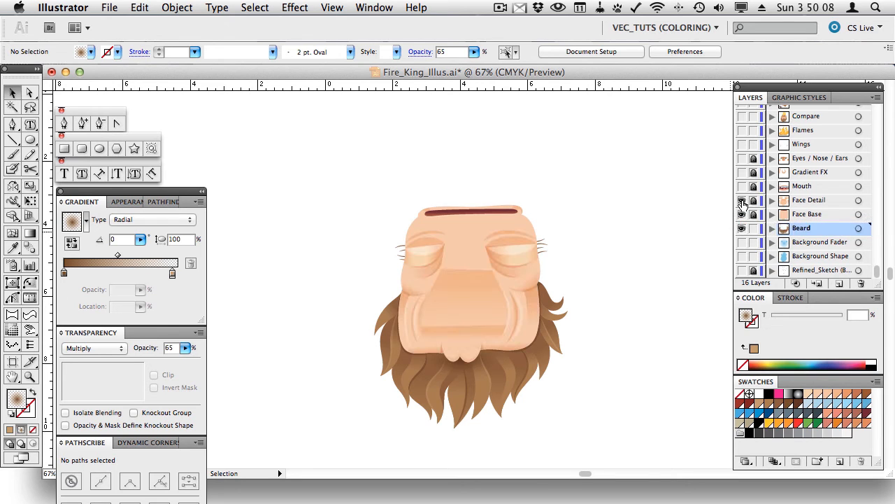
pyautogui.click(742, 187)
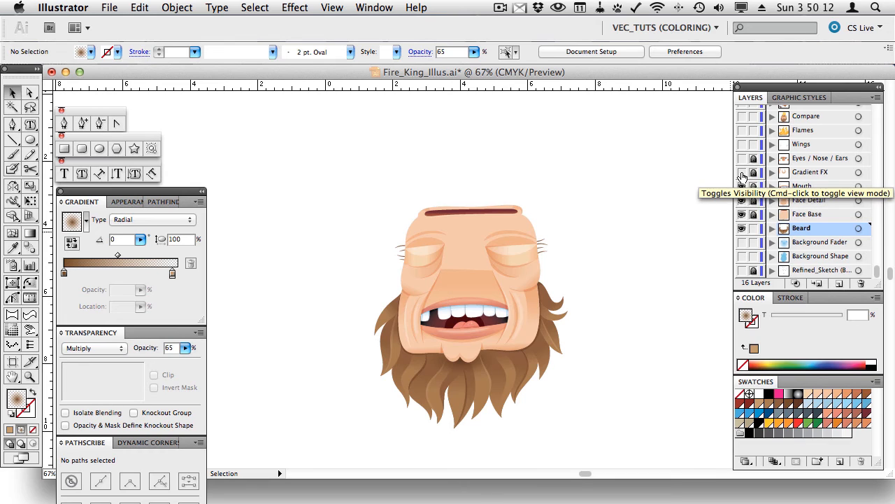
# Toggle the Gradient FX layer's visibility repeatedly to compare the face shading, leaving the layer shown and unlocked.
pyautogui.click(742, 174)
pyautogui.click(743, 174)
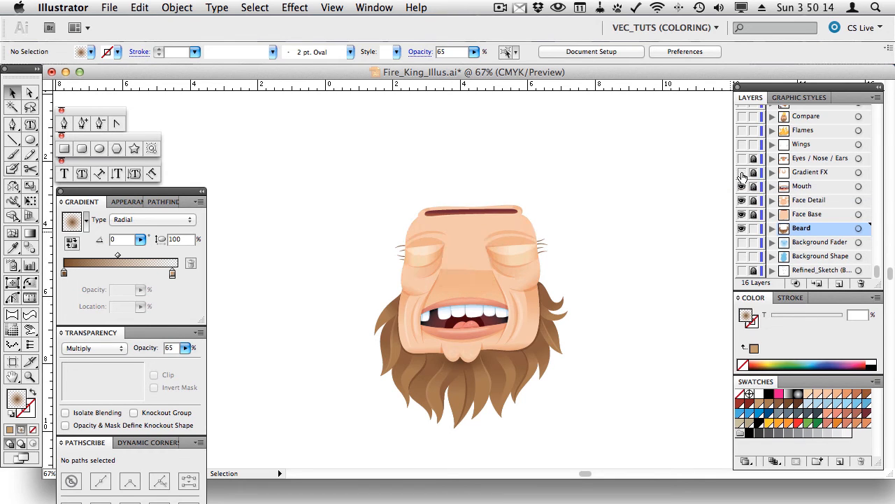
pyautogui.click(743, 174)
pyautogui.click(742, 174)
pyautogui.click(743, 174)
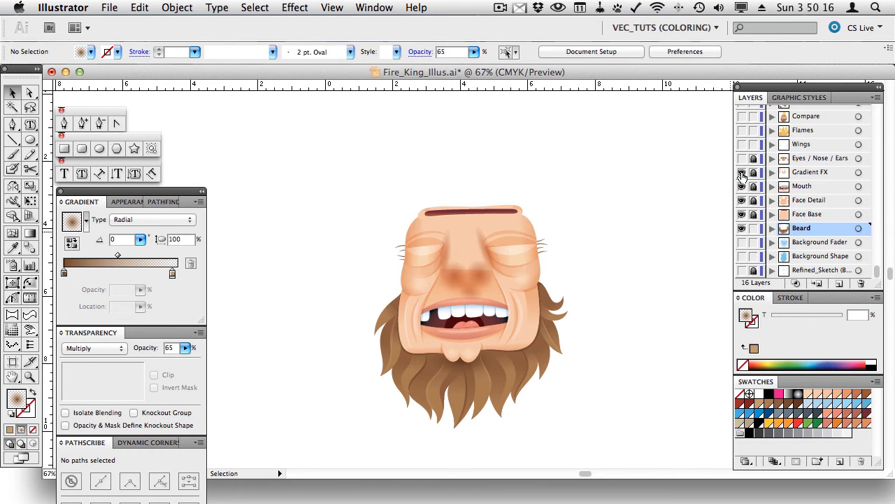
pyautogui.click(742, 174)
pyautogui.click(742, 175)
# Pull the linear gradient shape over the eye and cheek clear of the face to examine it, and undo the move.
pyautogui.click(529, 228)
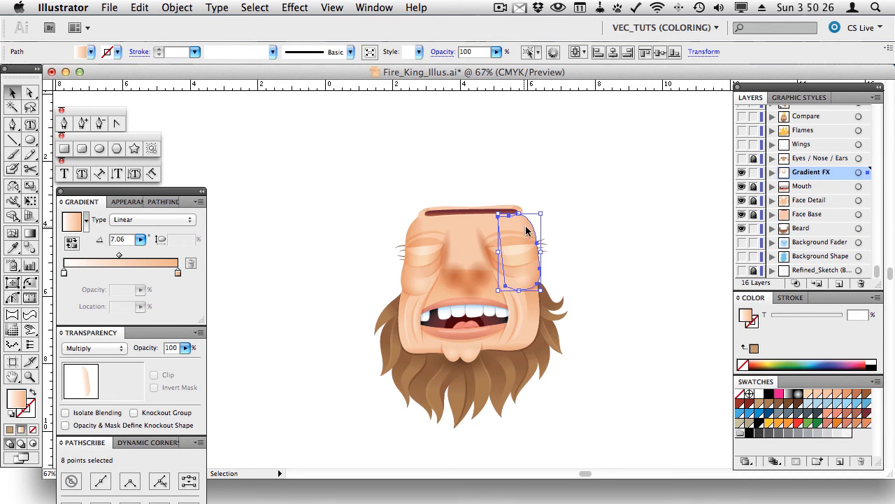
pyautogui.moveTo(523, 235); pyautogui.dragTo(594, 236)
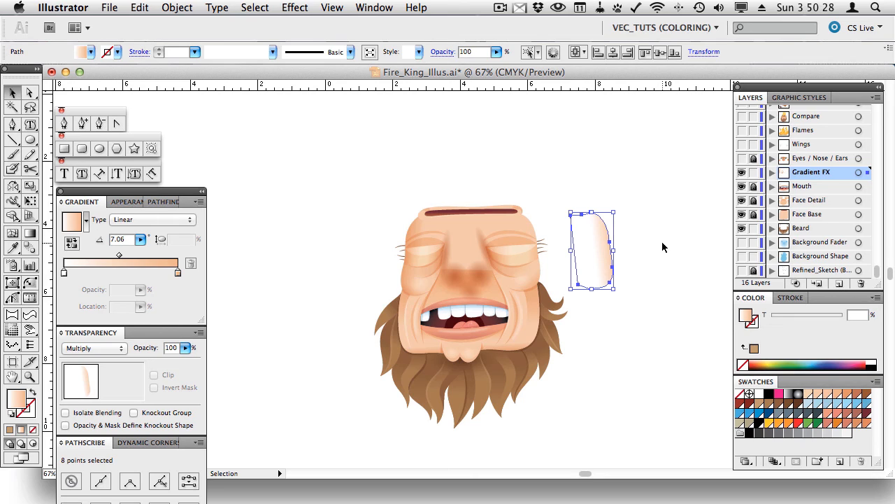
pyautogui.press('a')
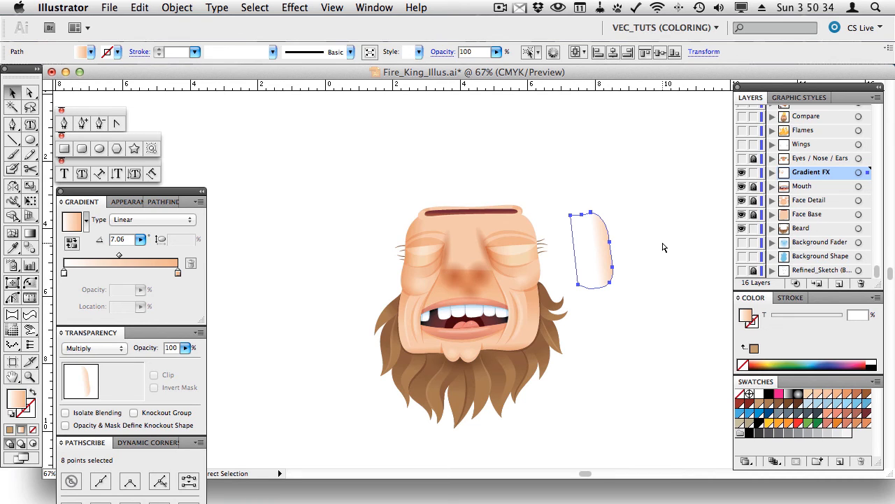
pyautogui.hotkey('ctrl', 'z')
pyautogui.press('v')
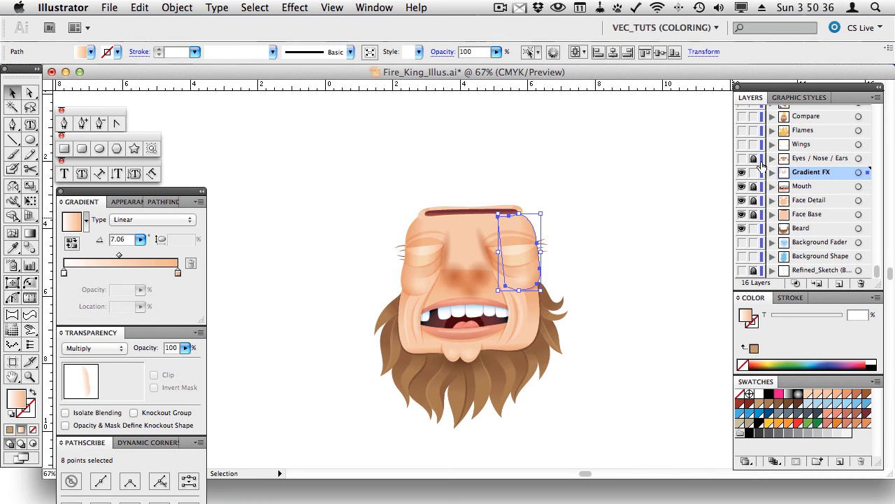
# Show the Eyes / Nose / Ears, Wings, Flames and Background Fader layers, and deselect the cheek gradient shape.
pyautogui.click(742, 159)
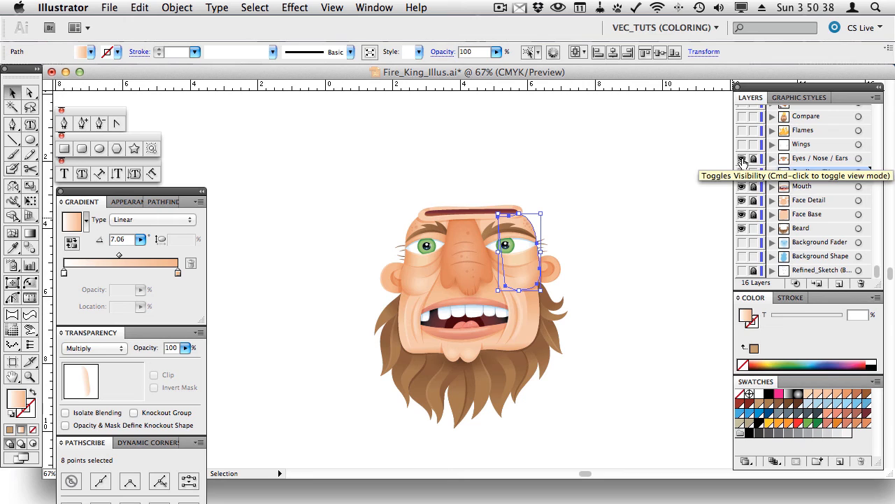
pyautogui.click(742, 144)
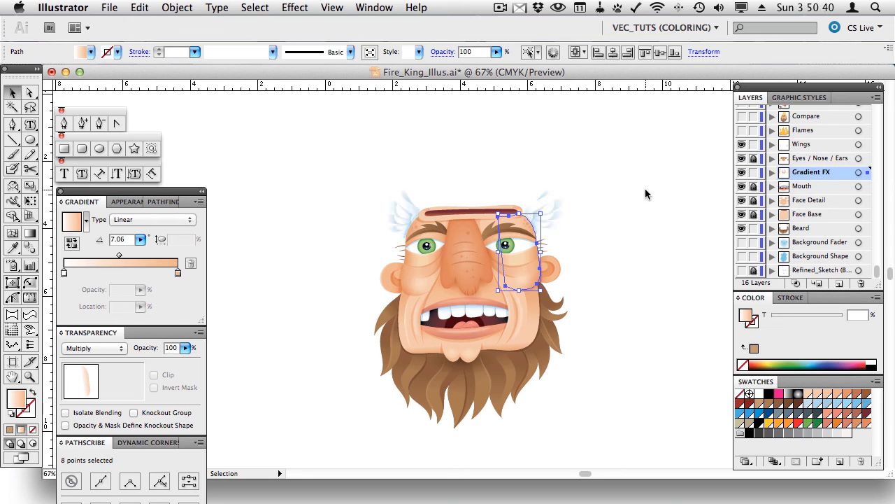
pyautogui.click(671, 189)
pyautogui.click(743, 131)
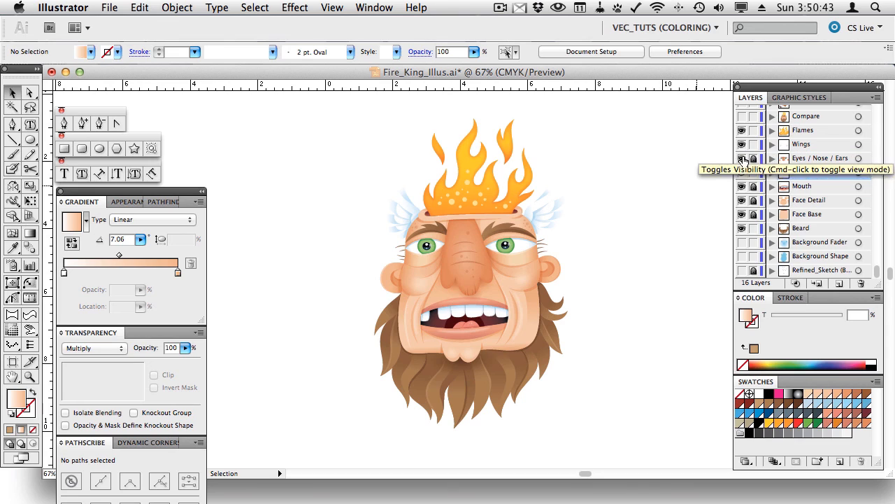
pyautogui.click(743, 242)
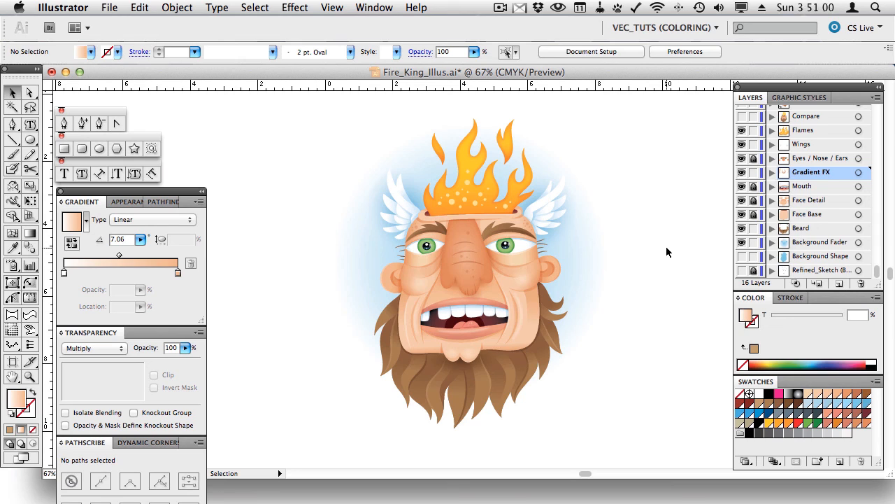
# Hide the layers from Background Fader up to Flames and show the Refined_Sketch layer to view the original line work.
pyautogui.moveTo(742, 245); pyautogui.dragTo(742, 133)
pyautogui.click(743, 271)
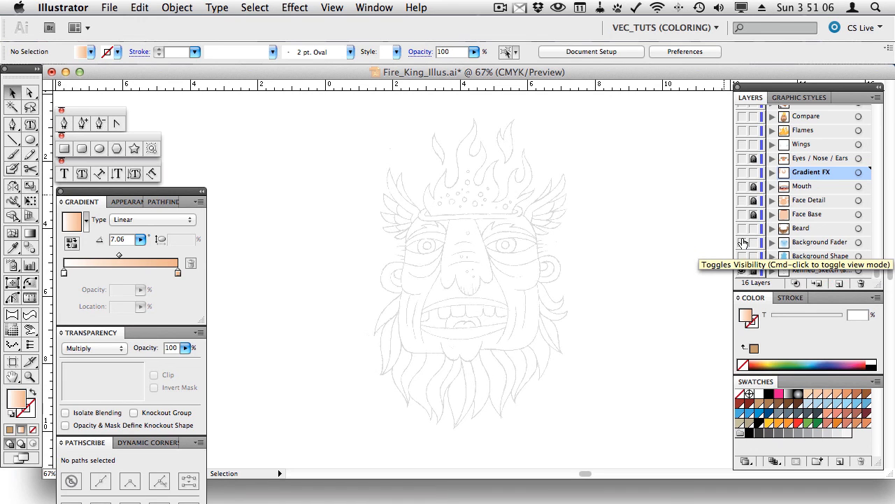
# Show the layers from Background Fader up to Flames one after another, and hide the Refined_Sketch layer.
pyautogui.click(742, 242)
pyautogui.click(742, 228)
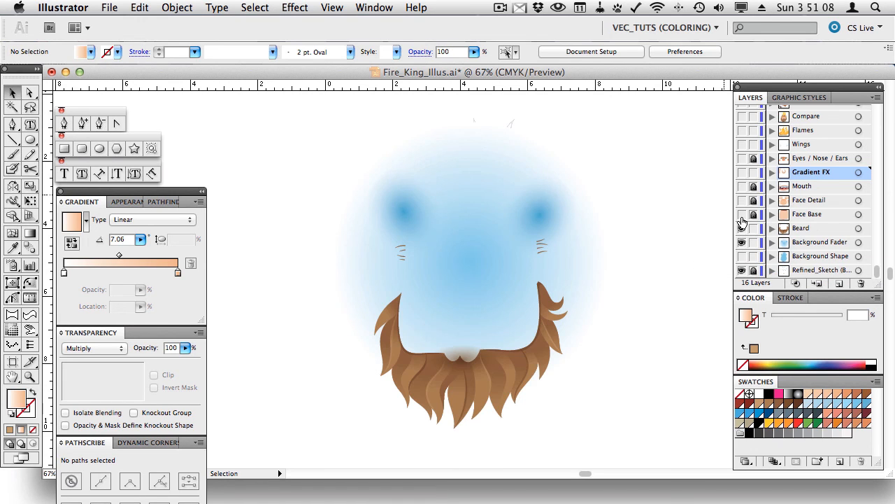
pyautogui.click(742, 214)
pyautogui.click(743, 200)
pyautogui.click(742, 186)
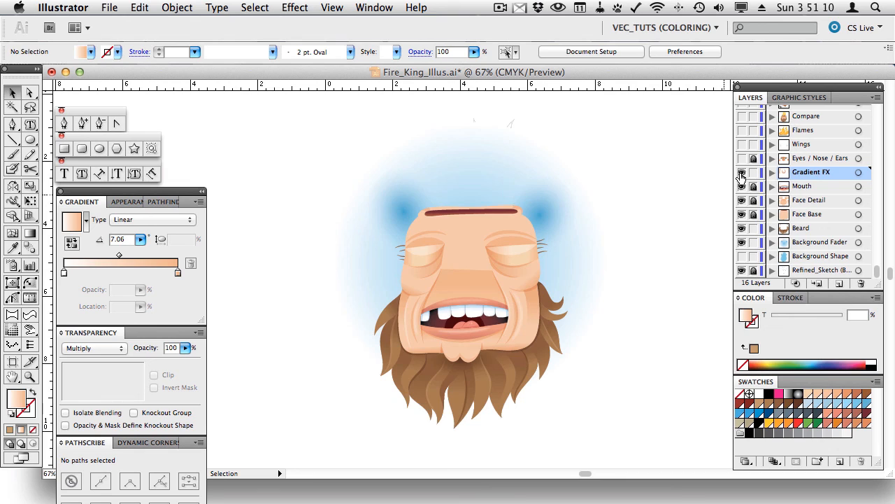
pyautogui.click(743, 172)
pyautogui.click(742, 158)
pyautogui.click(742, 144)
pyautogui.click(742, 130)
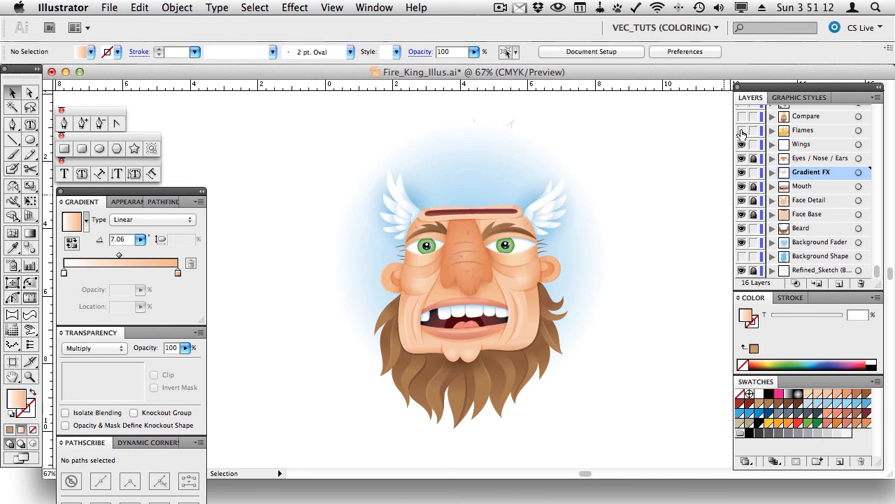
pyautogui.click(743, 270)
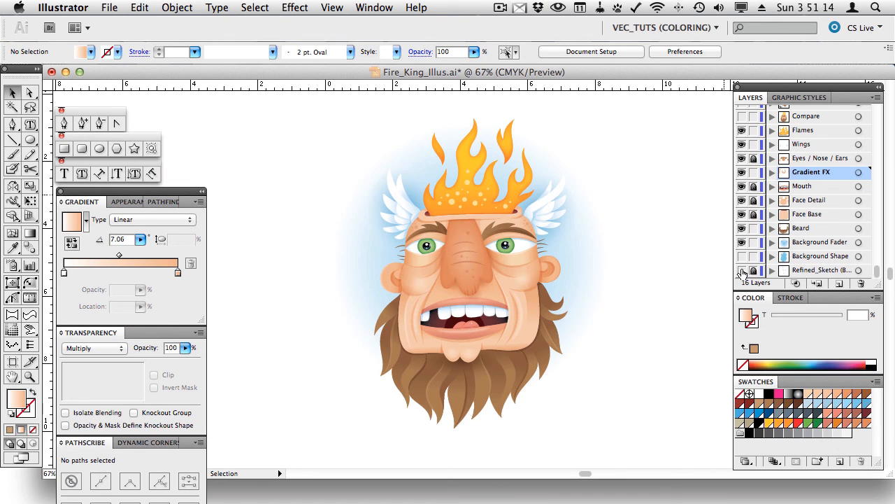